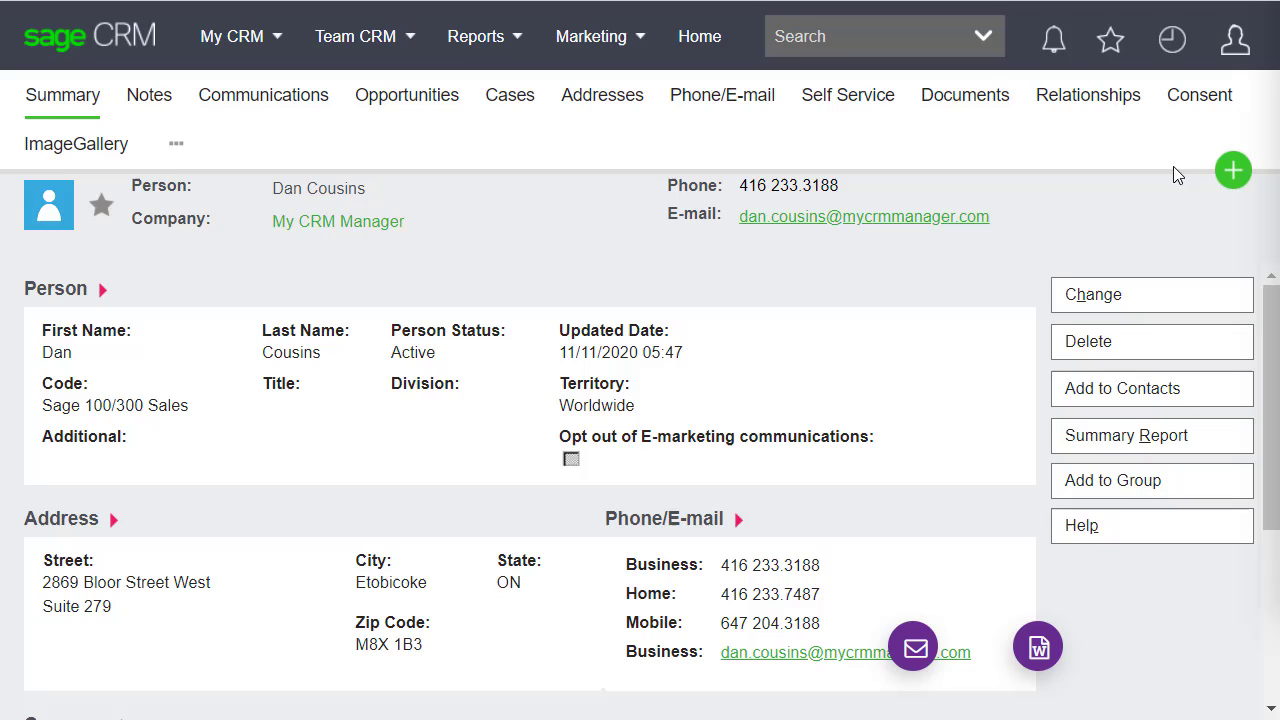
# - Filter the contact's opportunities to Status --All--, then start a New Inquiry for the contact
pyautogui.click(1233, 170)
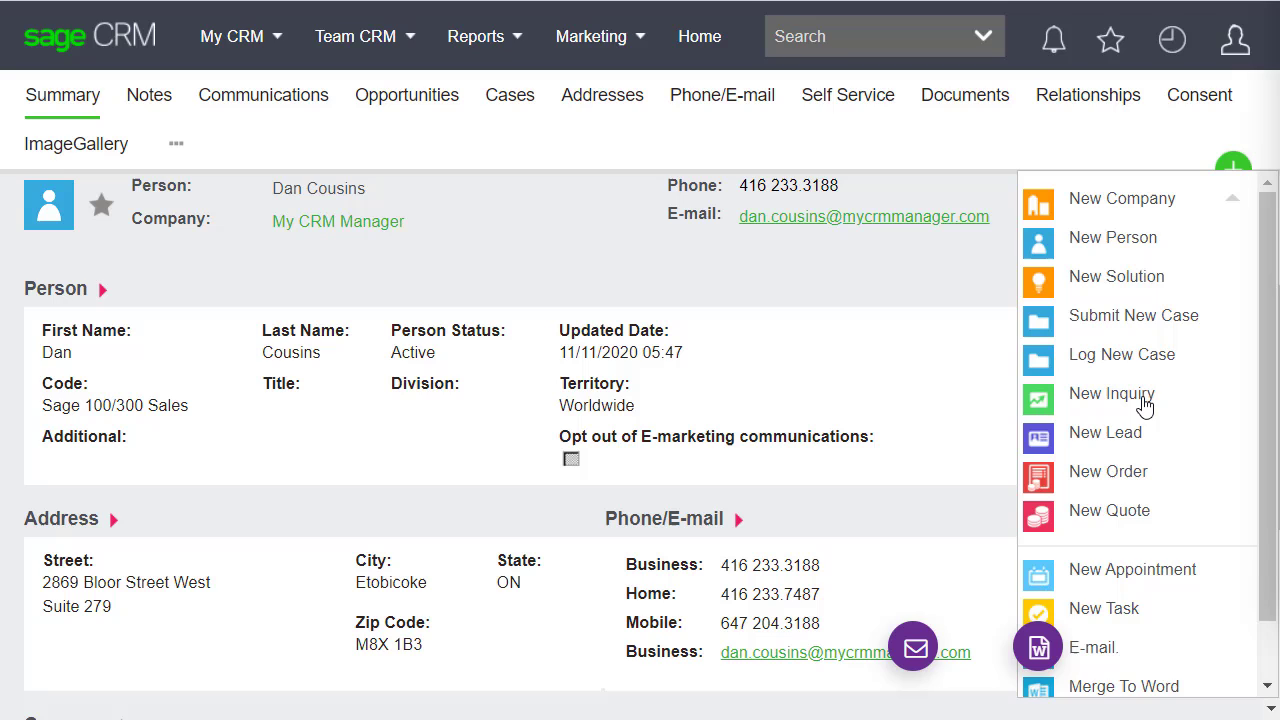
pyautogui.click(707, 290)
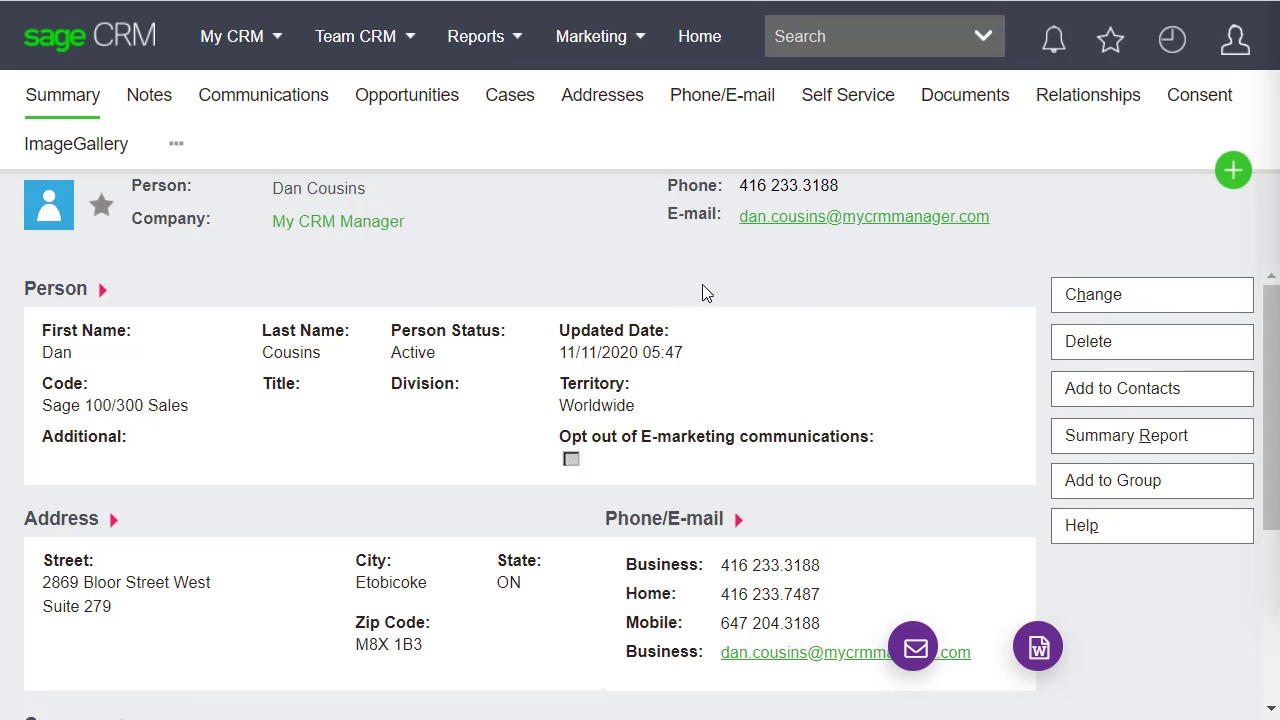
pyautogui.click(428, 116)
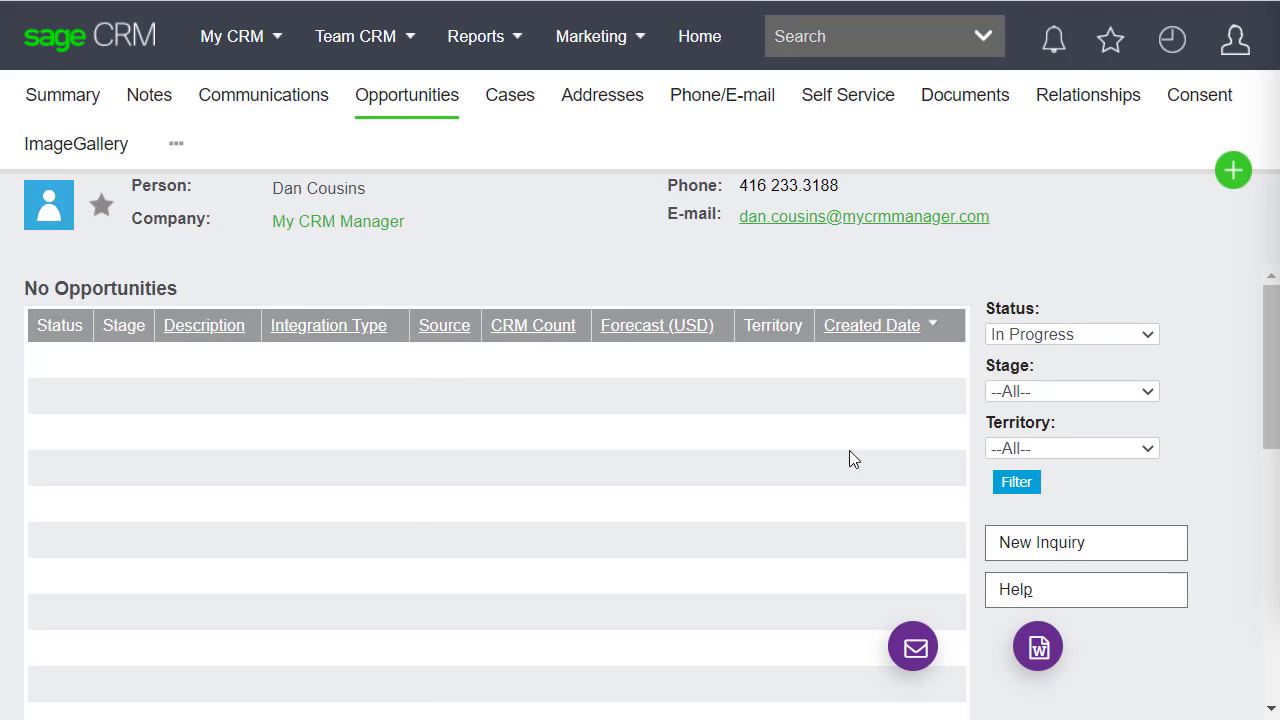
pyautogui.click(1105, 338)
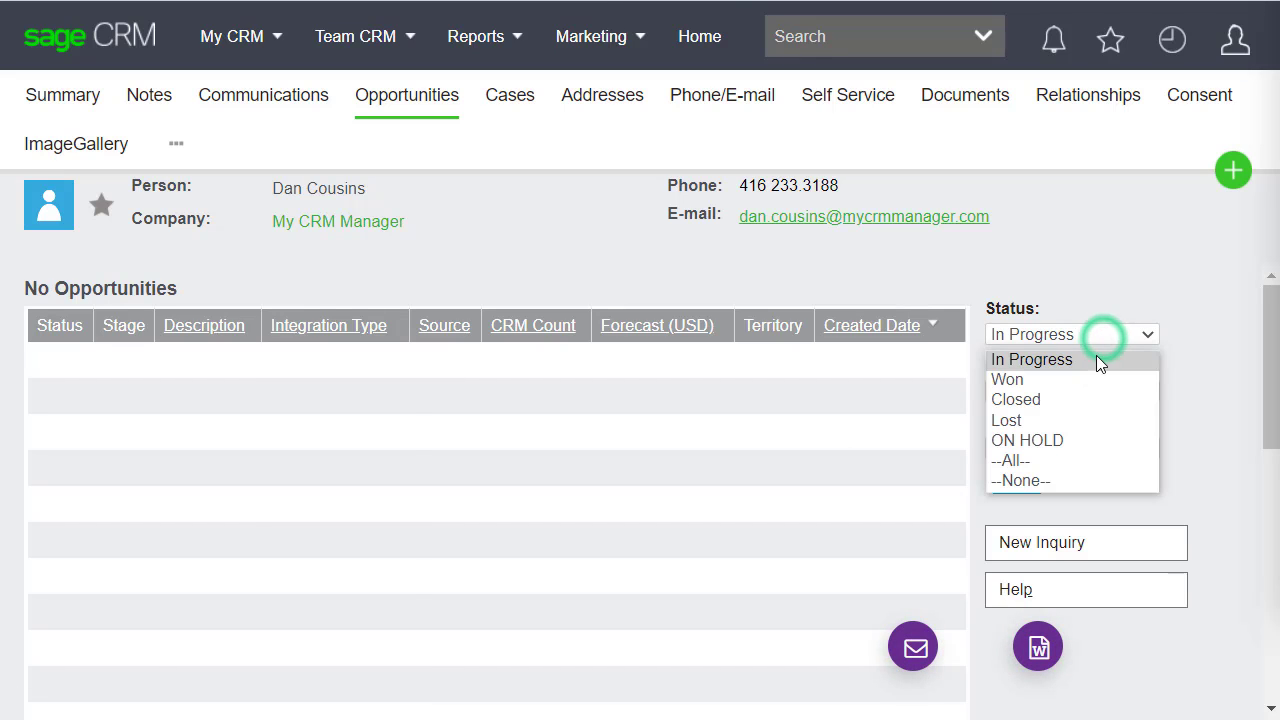
pyautogui.click(1042, 465)
pyautogui.click(1021, 483)
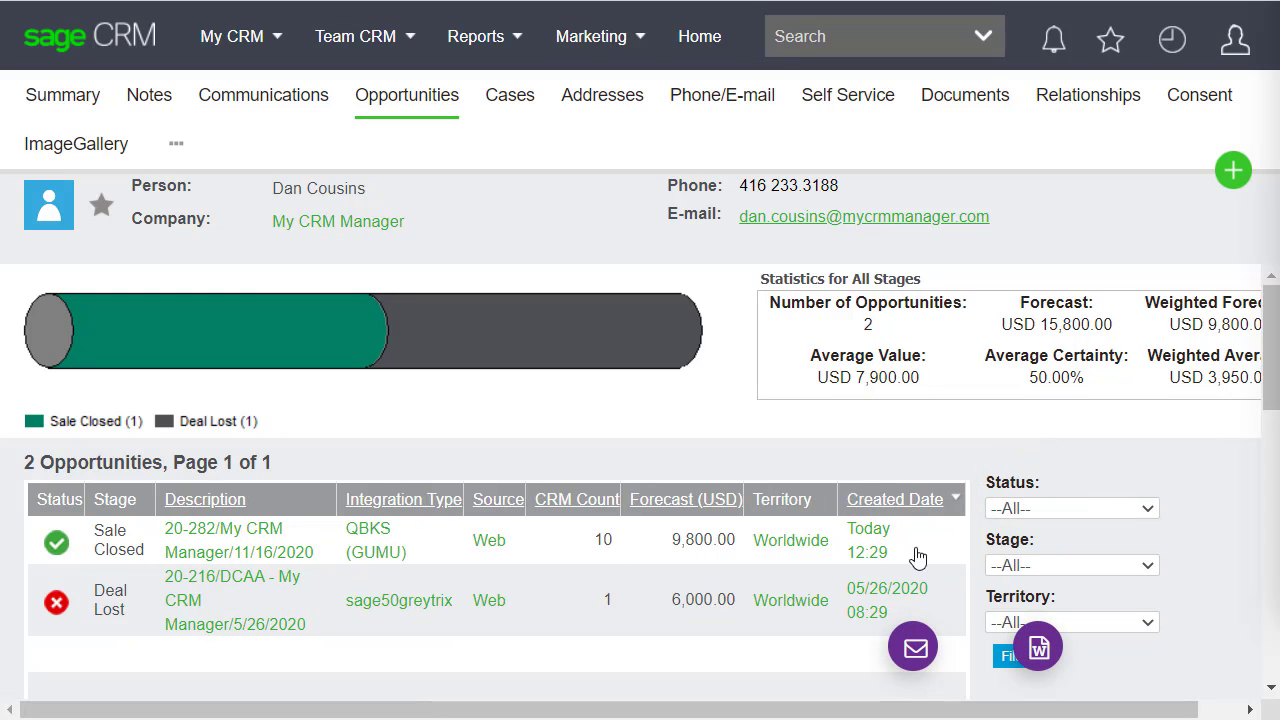
pyautogui.scroll(-3, 1137, 451)
pyautogui.click(1046, 590)
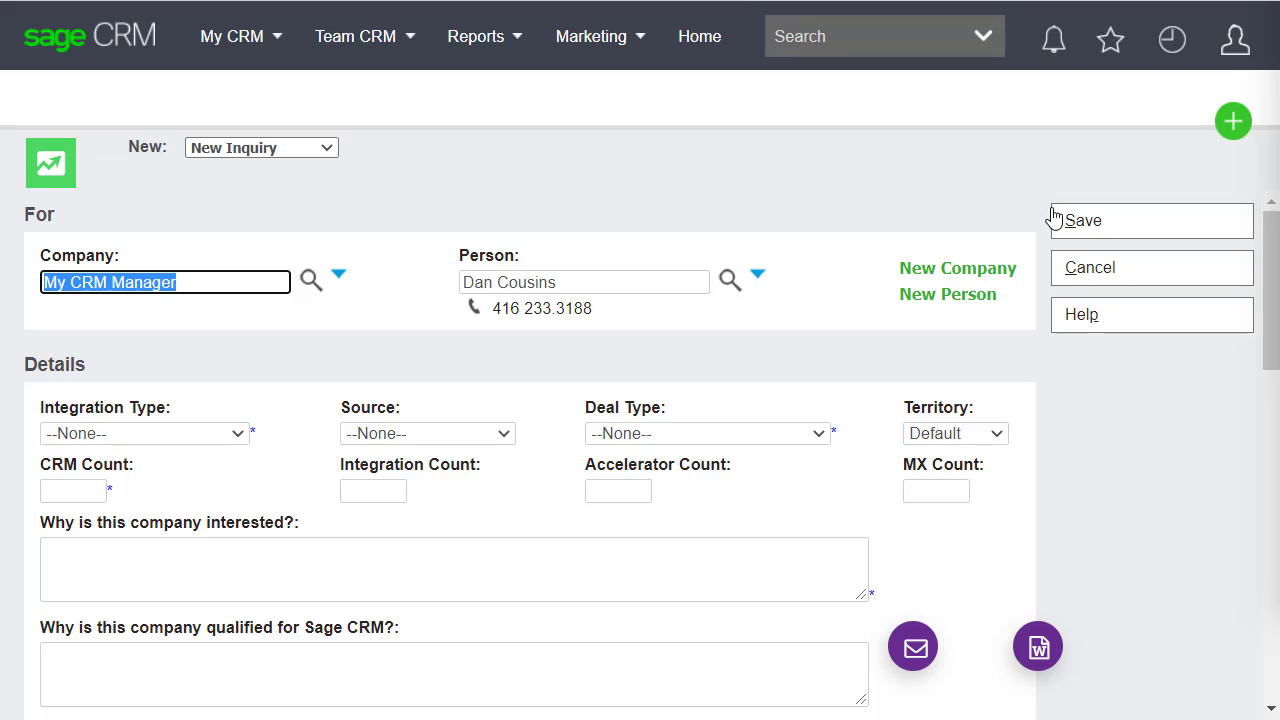
# - Save the inquiry with Sage 100 (GUMU), CRM Count 10 and interest reason 'hate SFDC'
pyautogui.click(1122, 228)
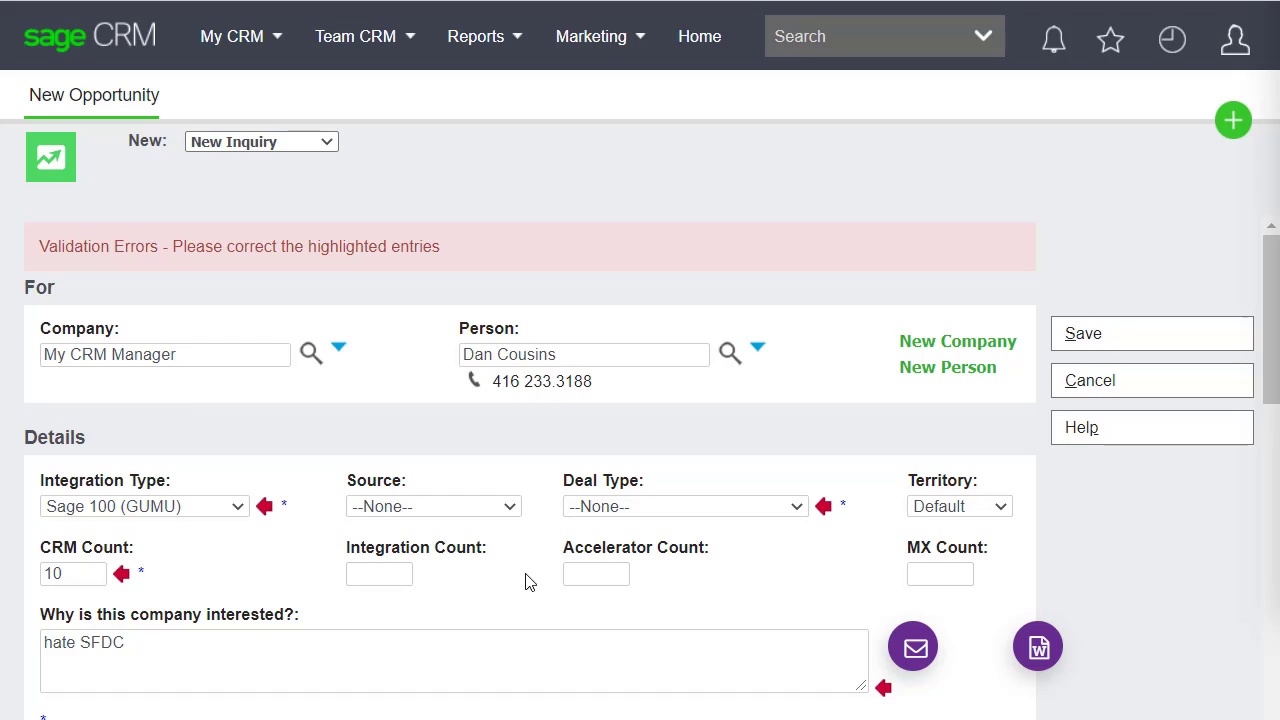
# - Resubmit the inquiry and set Commissionable to No, keeping the USD 7500.00 forecast
pyautogui.click(1140, 348)
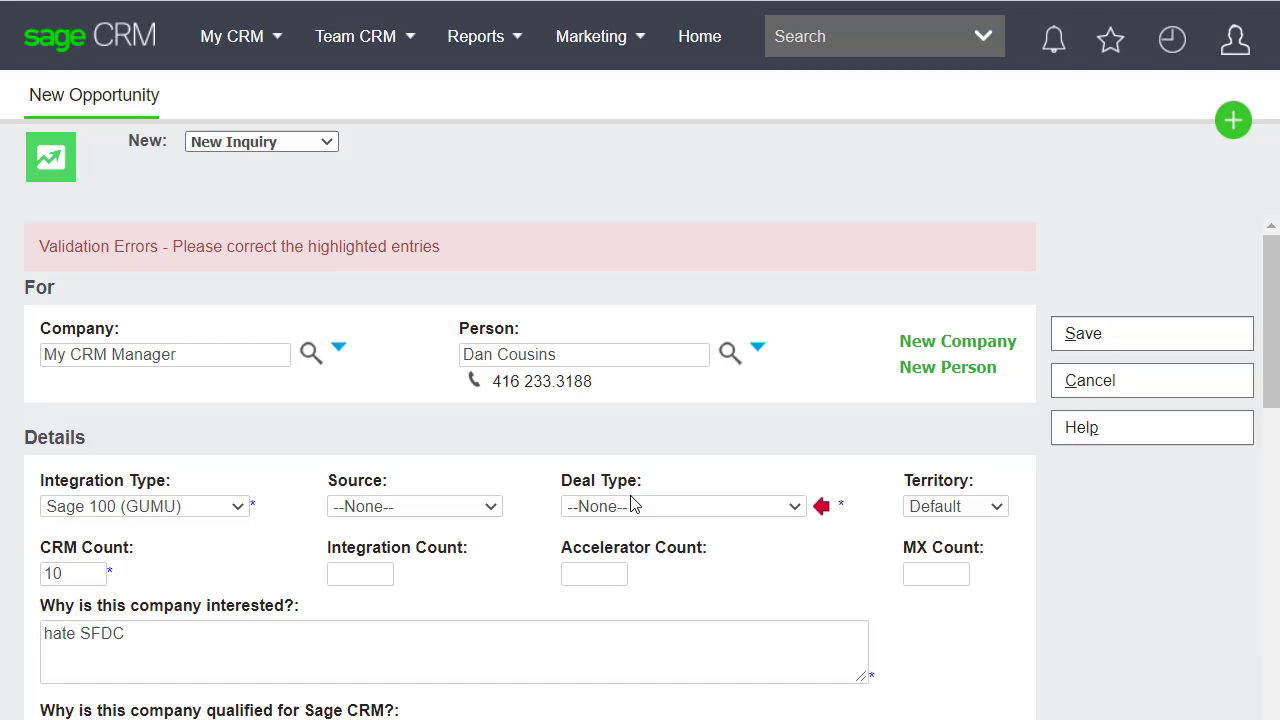
pyautogui.scroll(-8, 631, 500)
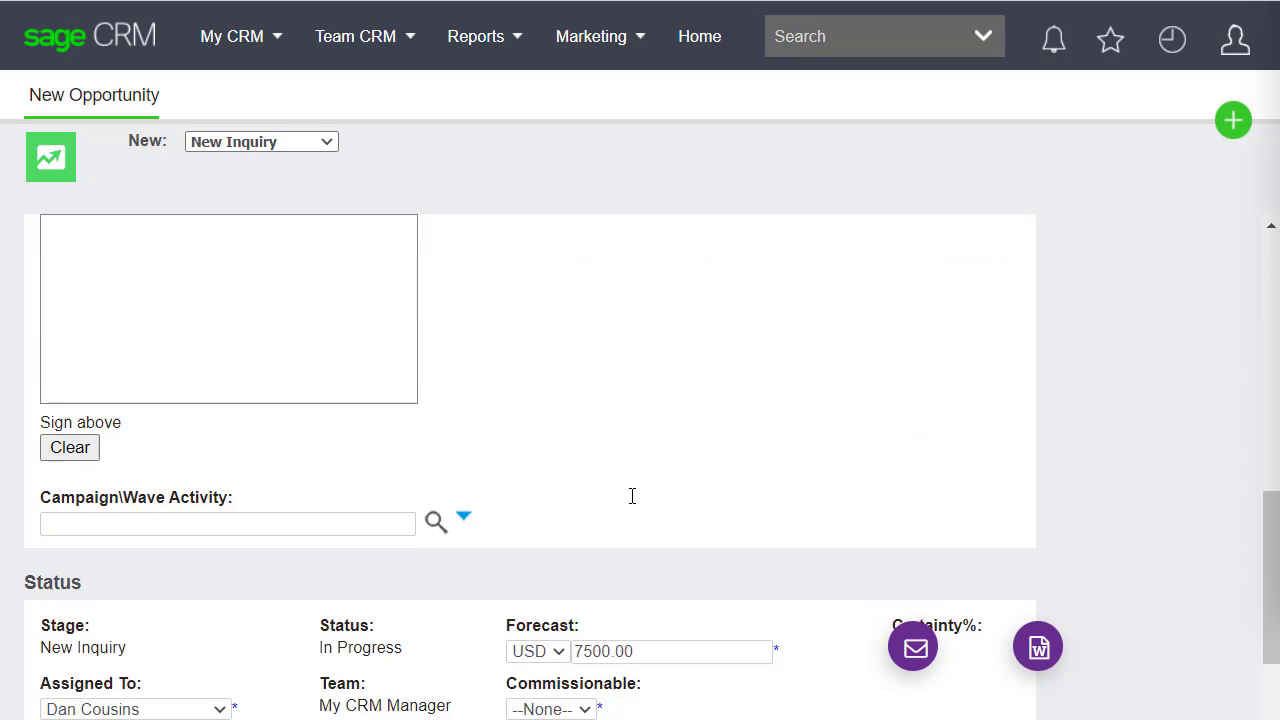
pyautogui.scroll(-3, 632, 496)
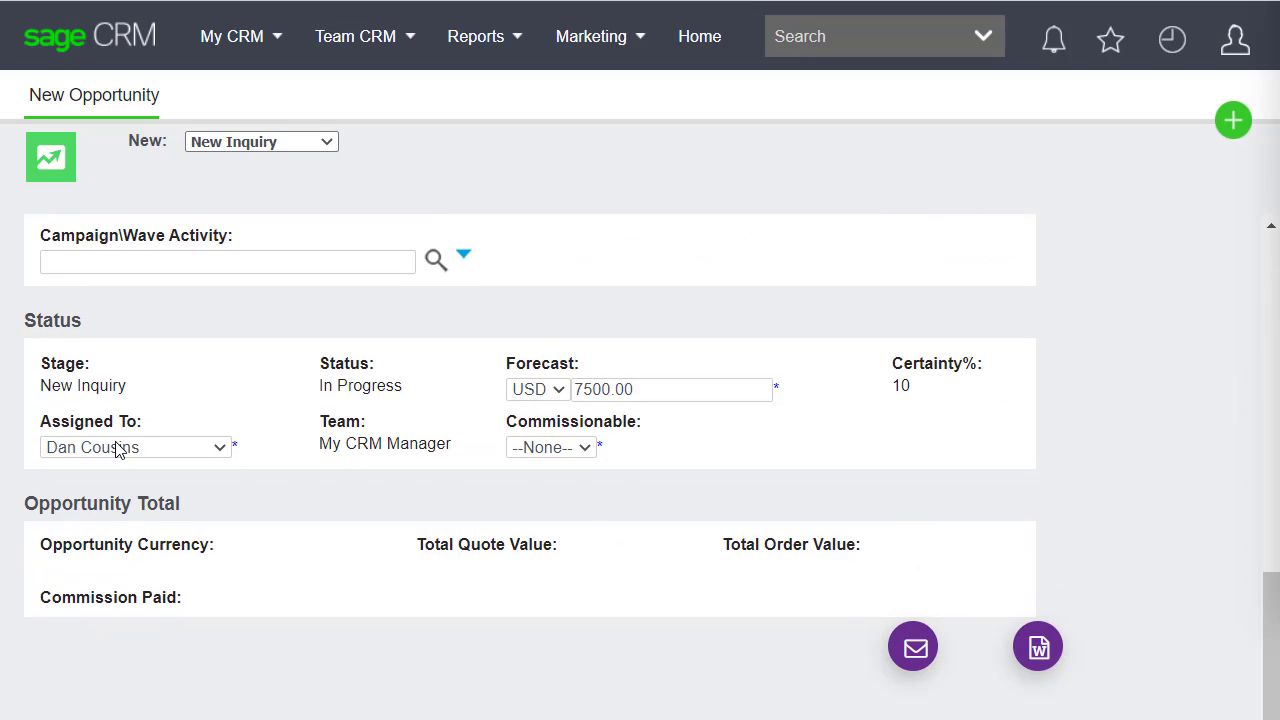
pyautogui.click(545, 449)
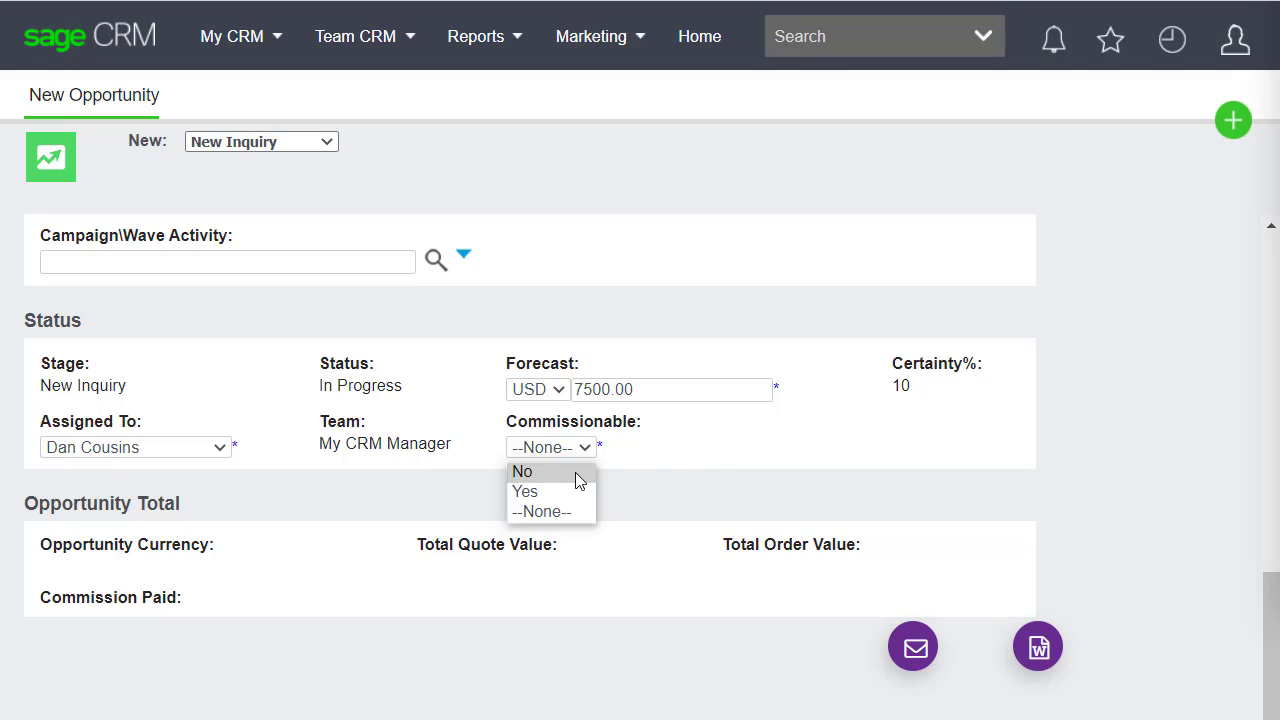
pyautogui.click(575, 474)
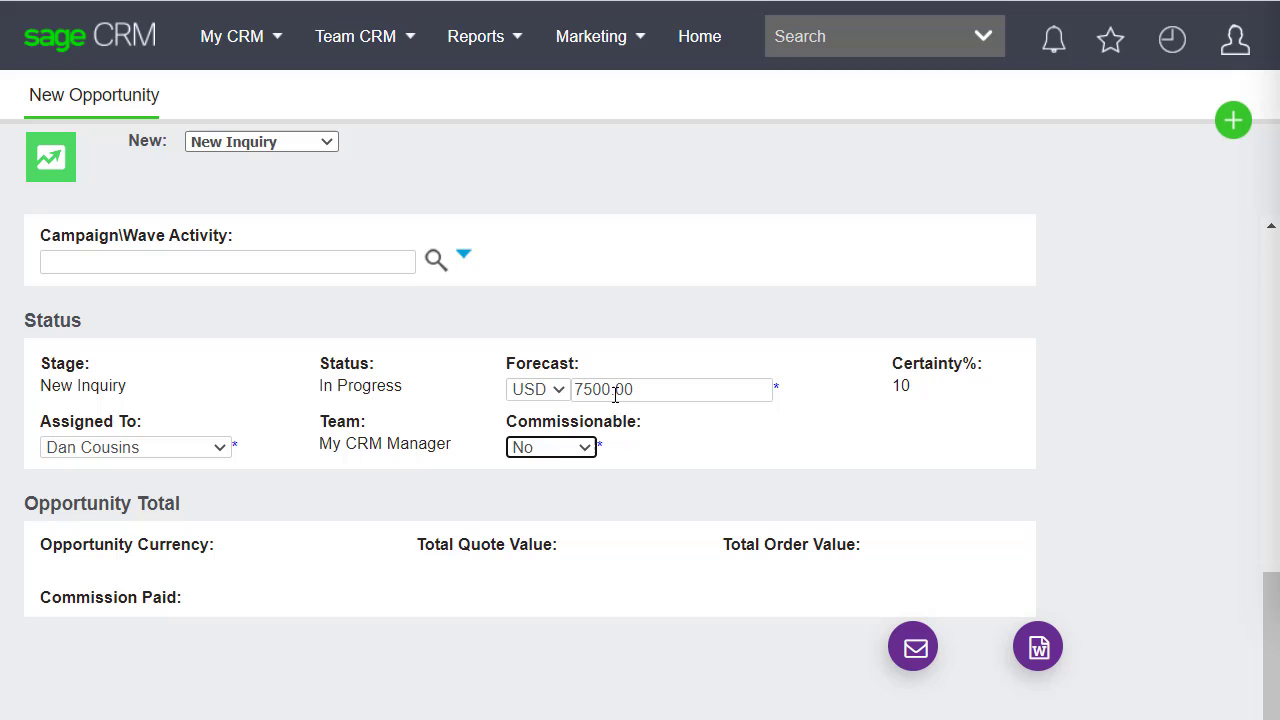
pyautogui.scroll(10, 1089, 419)
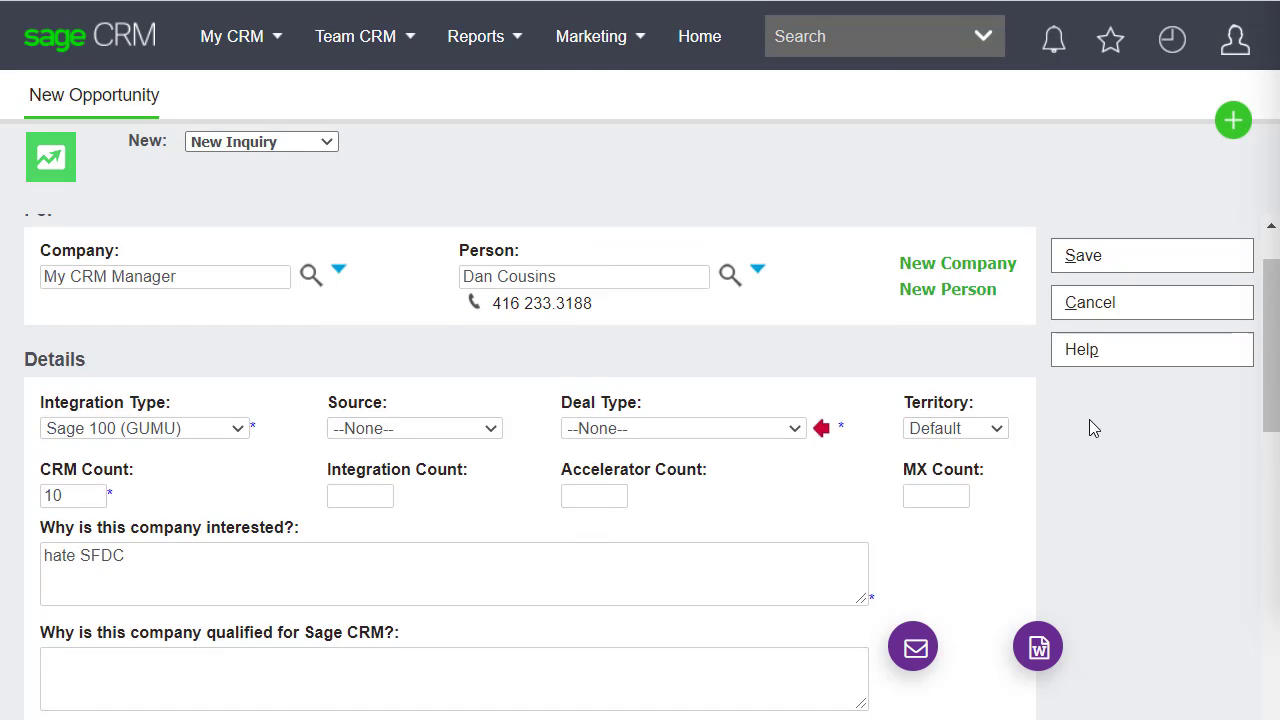
# - Set Deal Type to New Sage CRM Customer and save, creating opportunity 20-283
pyautogui.click(1082, 337)
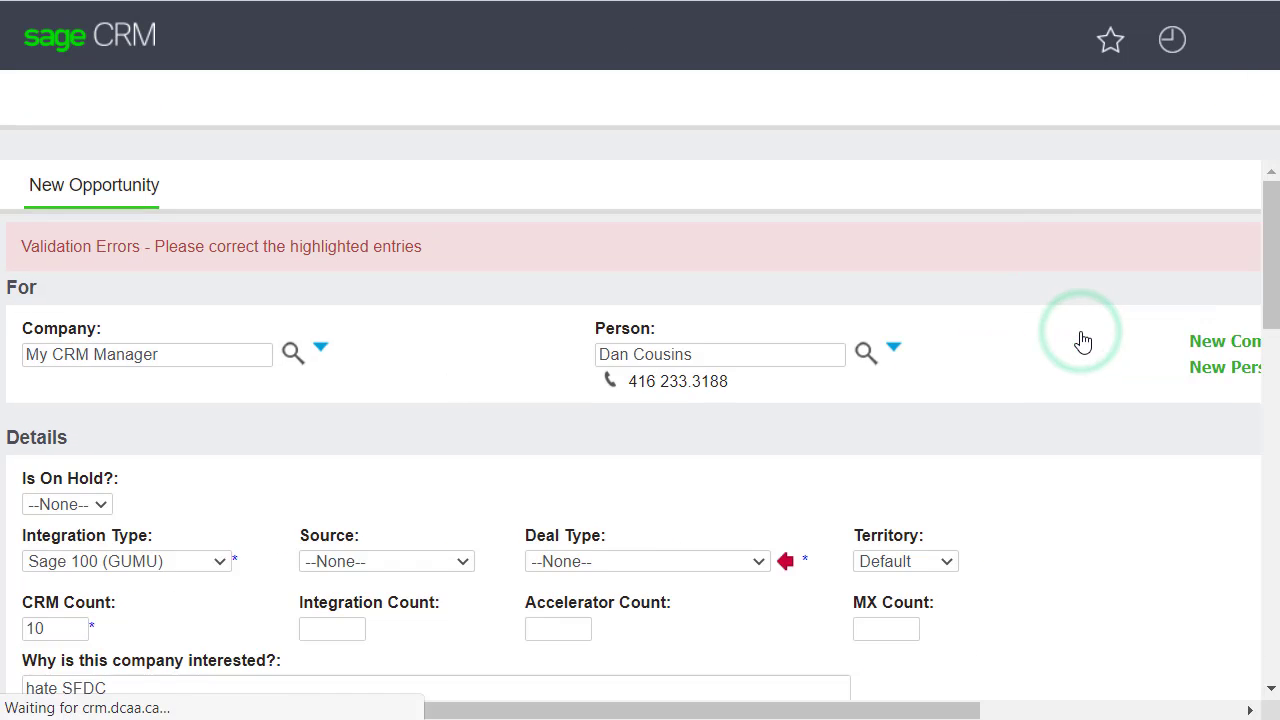
pyautogui.click(708, 506)
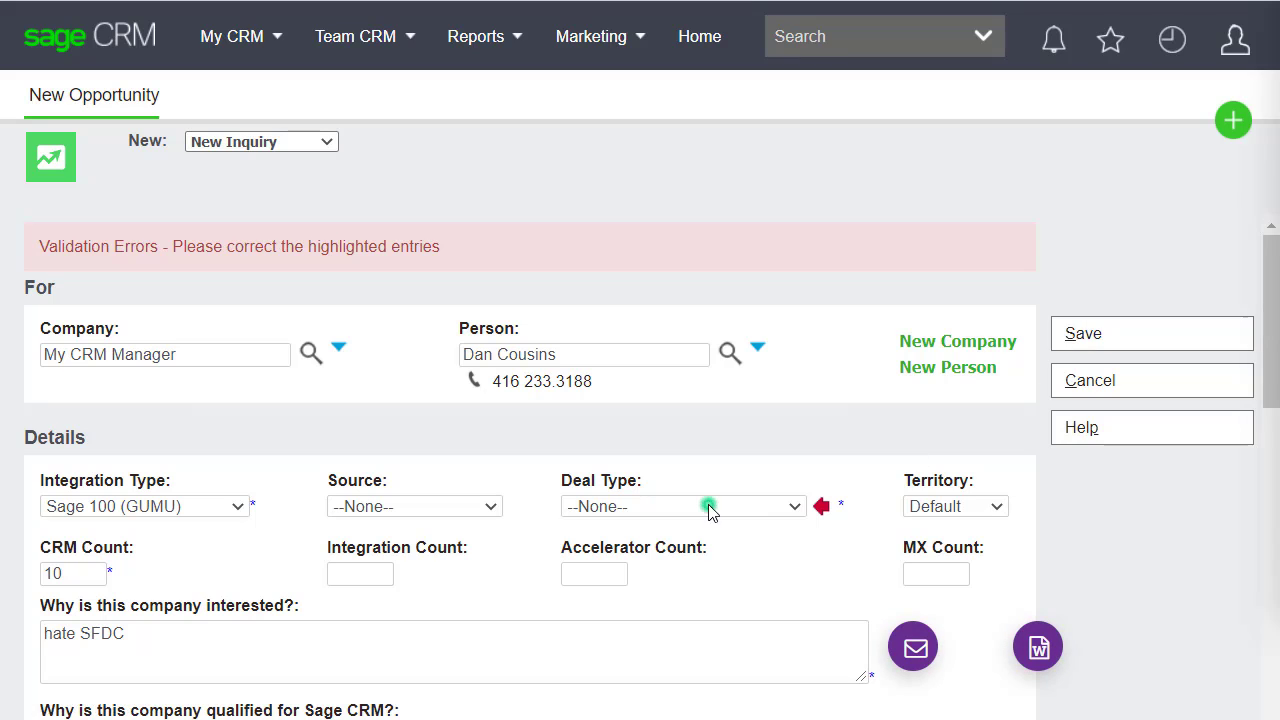
pyautogui.click(708, 526)
pyautogui.click(1112, 340)
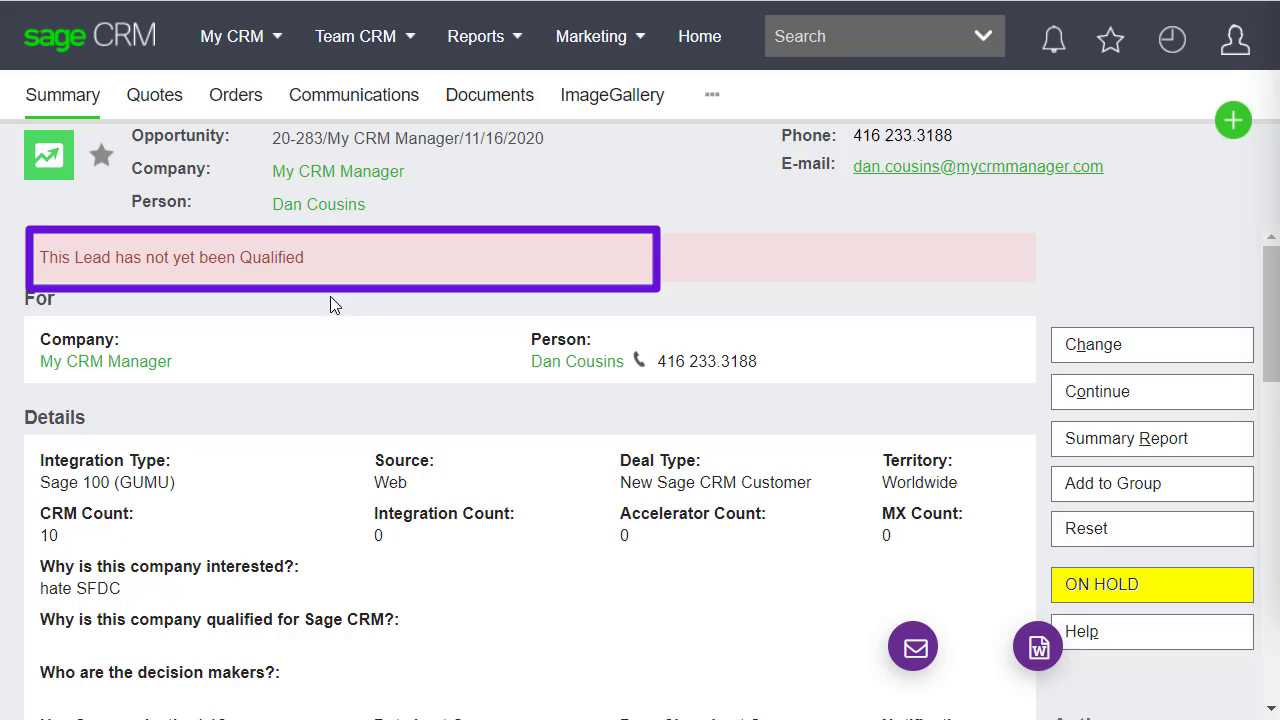
pyautogui.scroll(-3, 1080, 313)
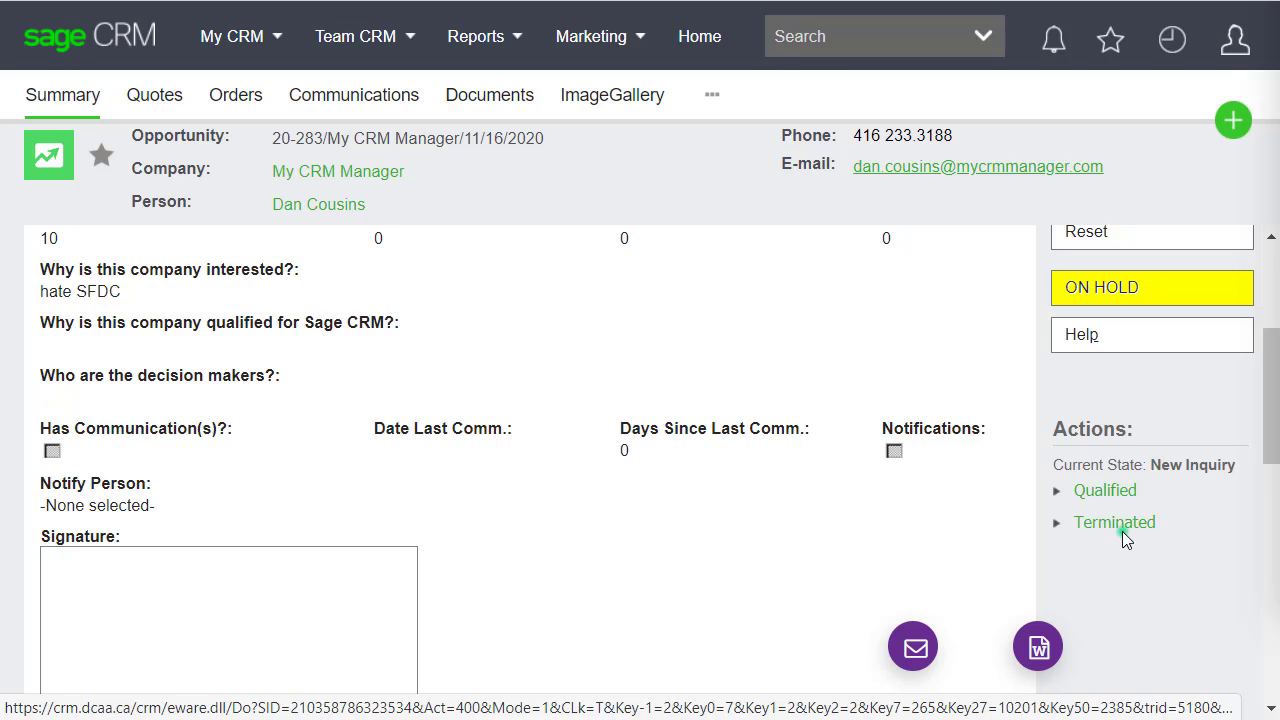
pyautogui.click(1122, 534)
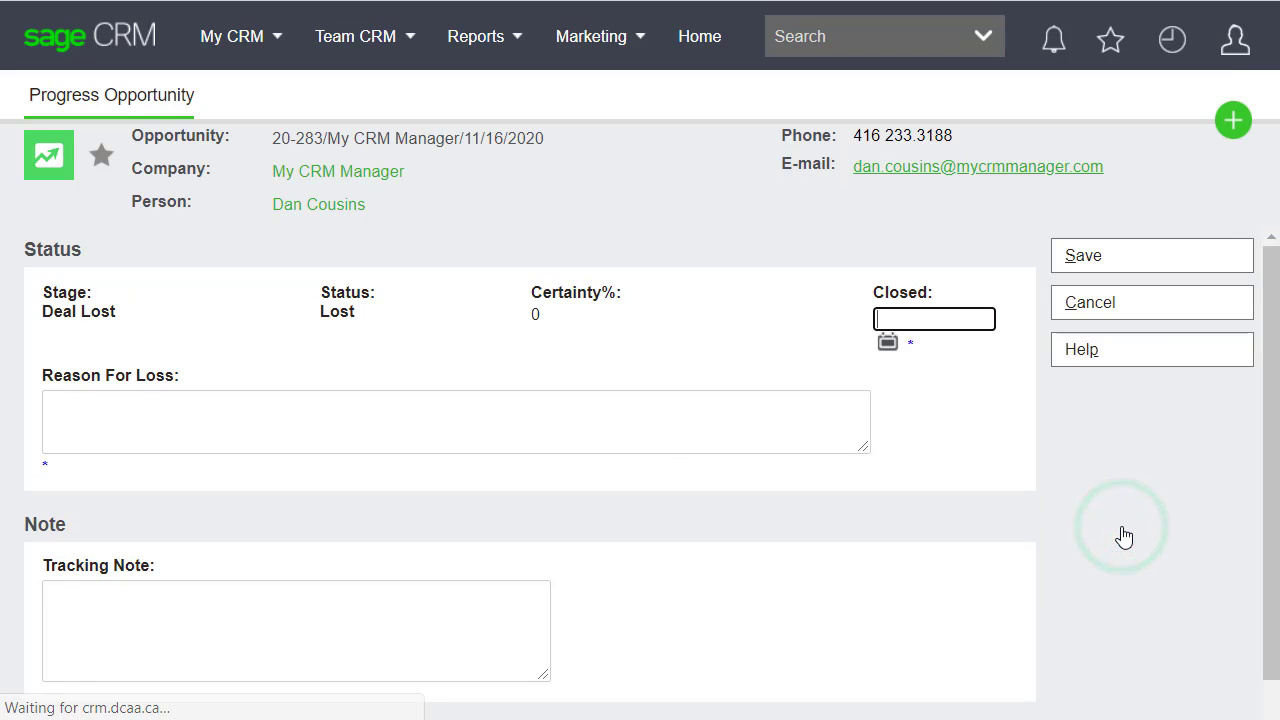
pyautogui.click(1084, 262)
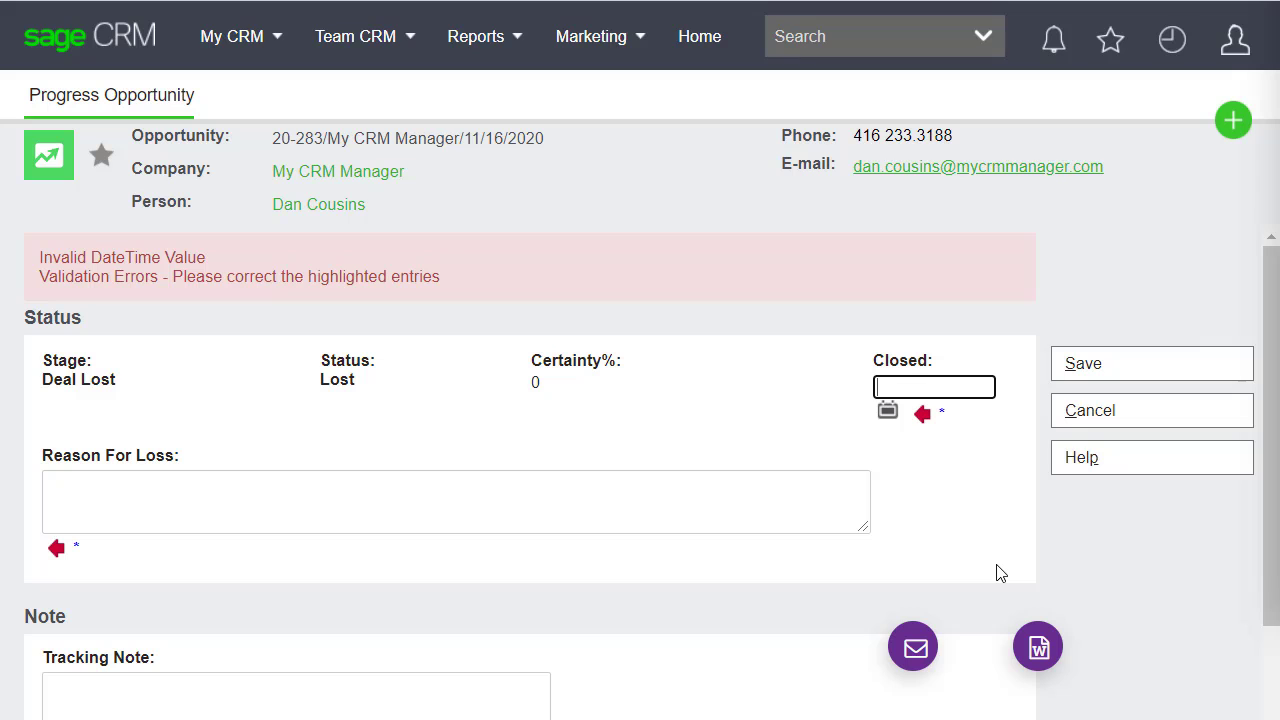
pyautogui.click(1131, 421)
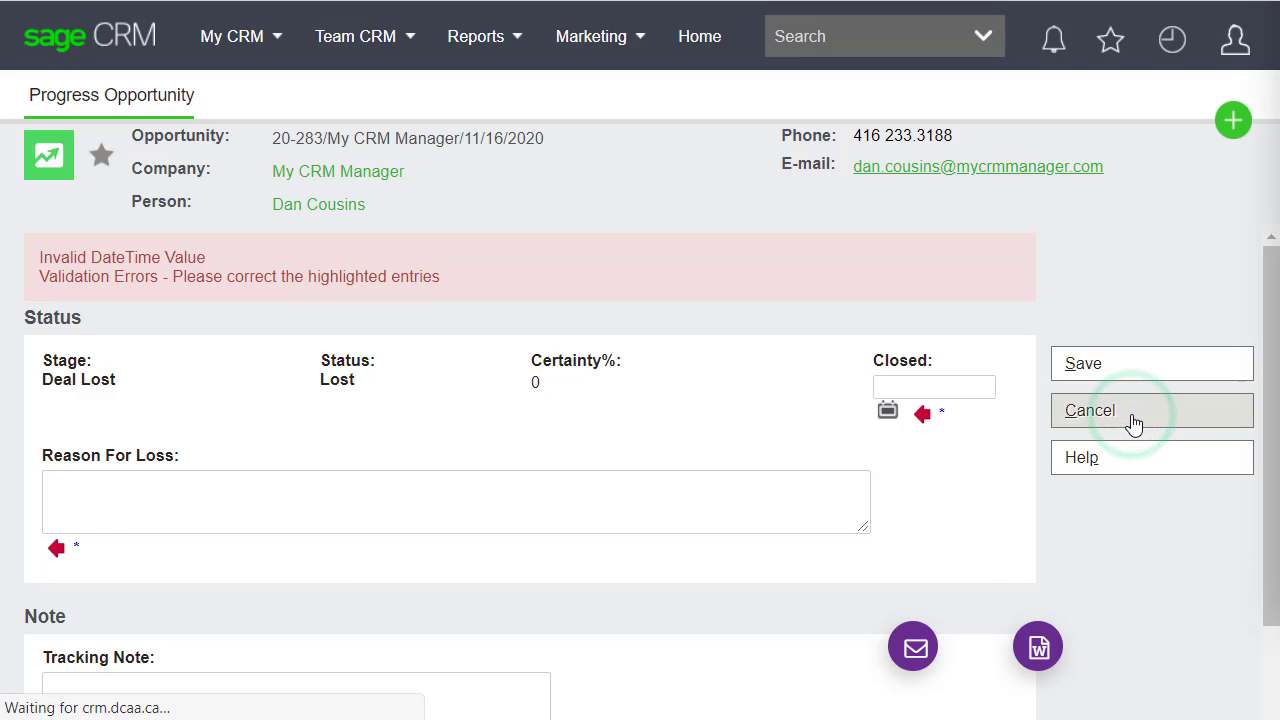
pyautogui.scroll(-4, 1133, 425)
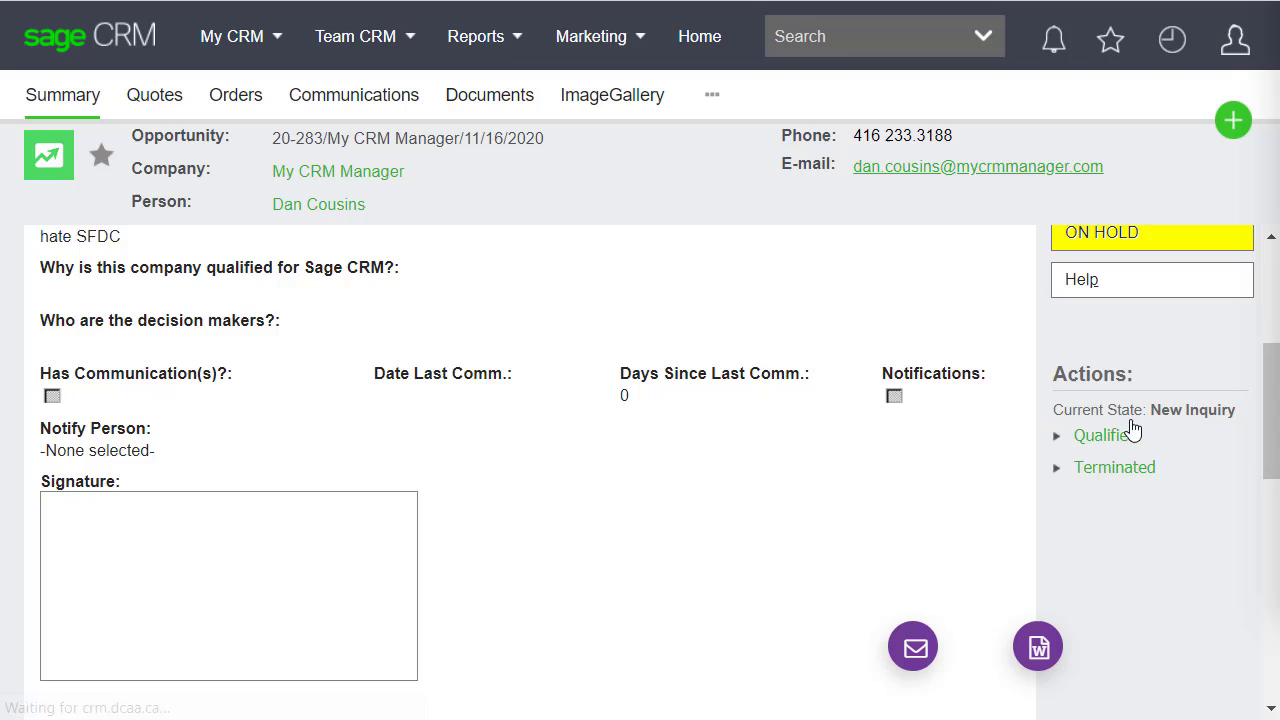
# - Progress opportunity 20-283 to Qualified with reason 'Qualified' and forecast 7500.00 USD
pyautogui.click(1094, 420)
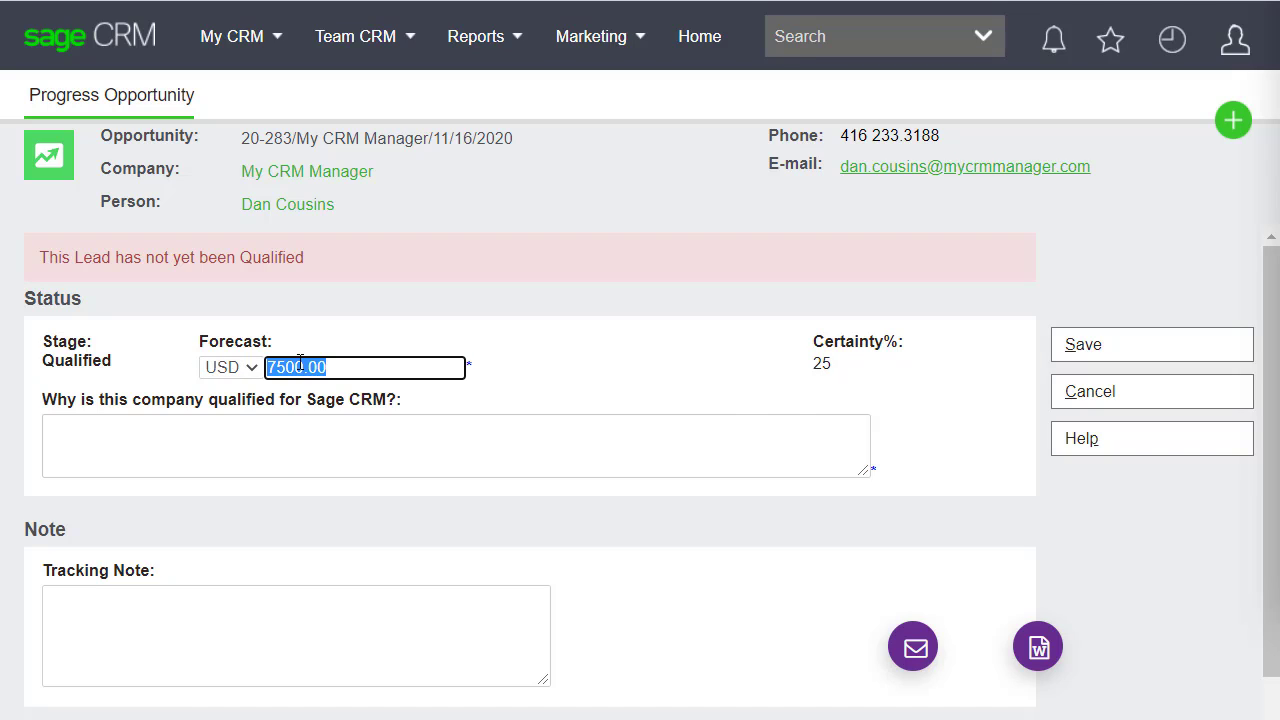
pyautogui.click(305, 437)
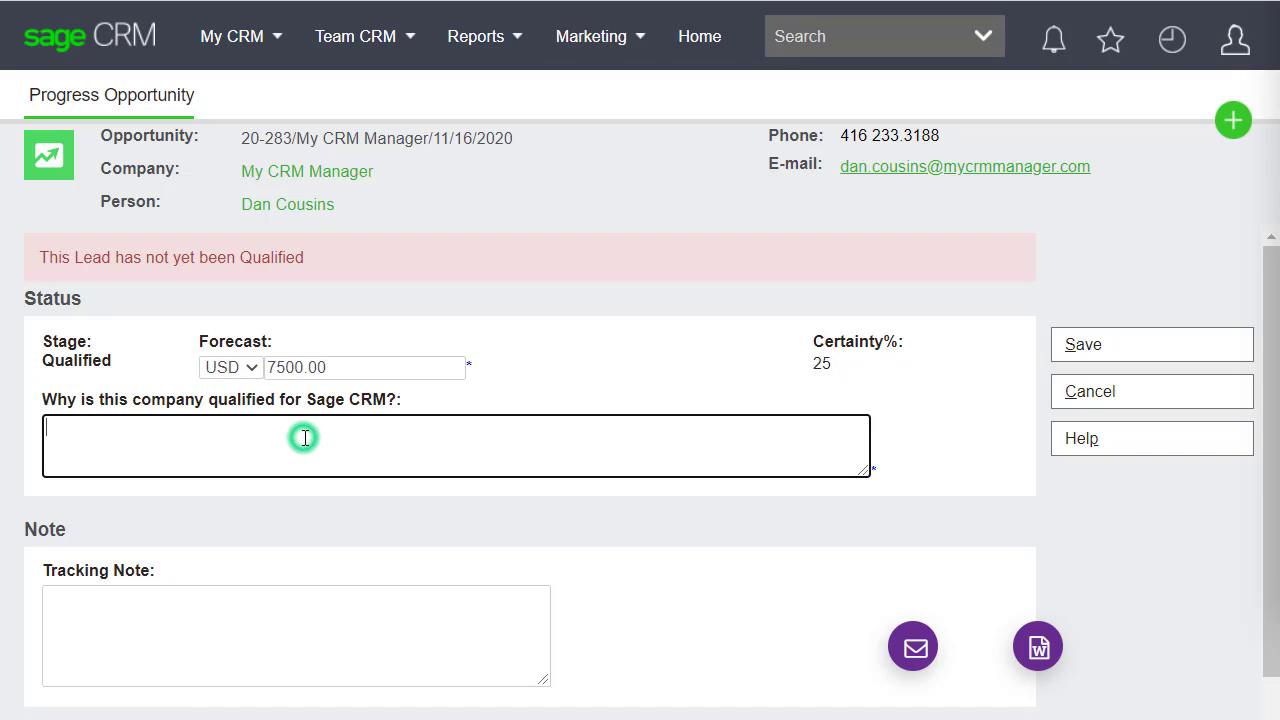
pyautogui.write('Qualified')
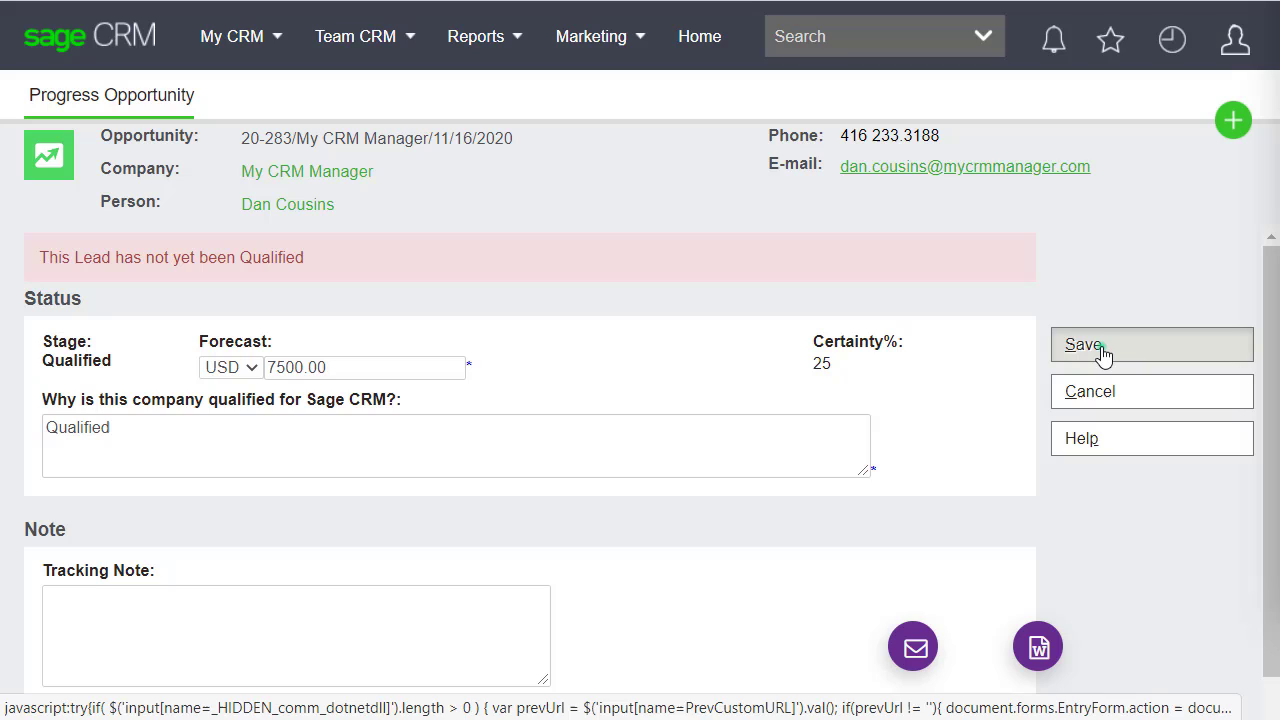
pyautogui.click(1102, 347)
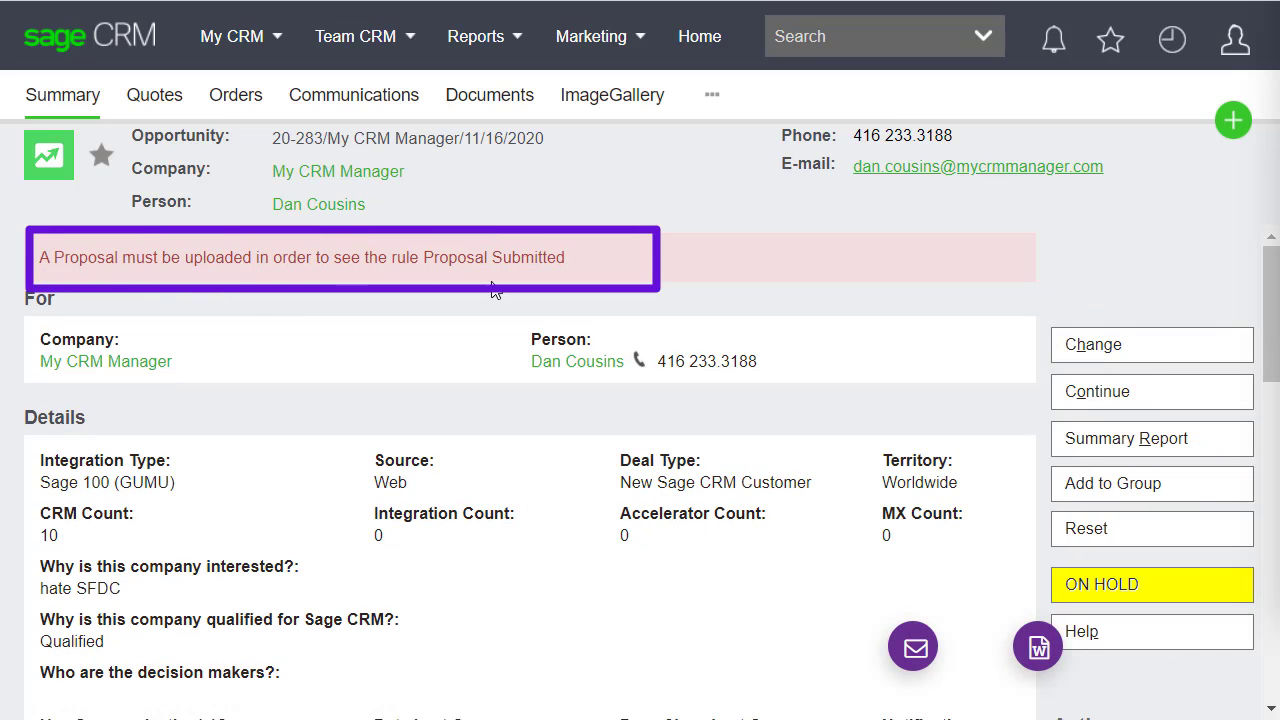
pyautogui.scroll(-2, 794, 349)
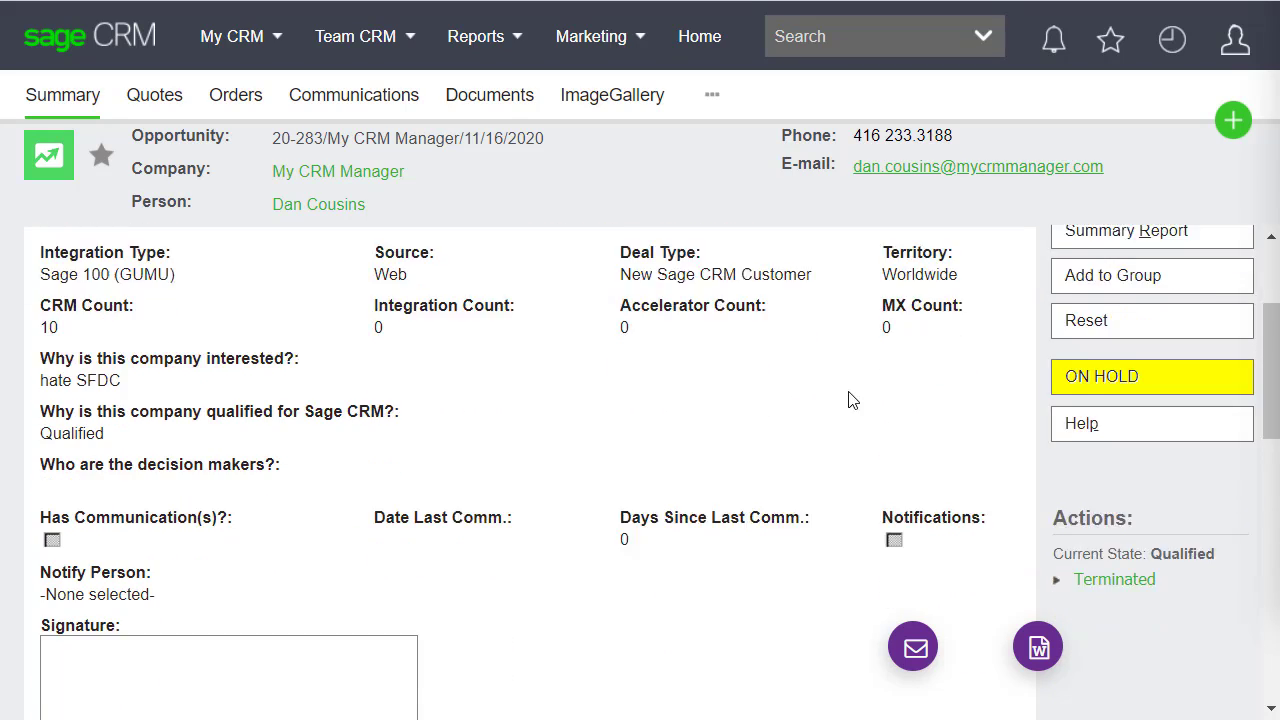
pyautogui.scroll(-2, 848, 400)
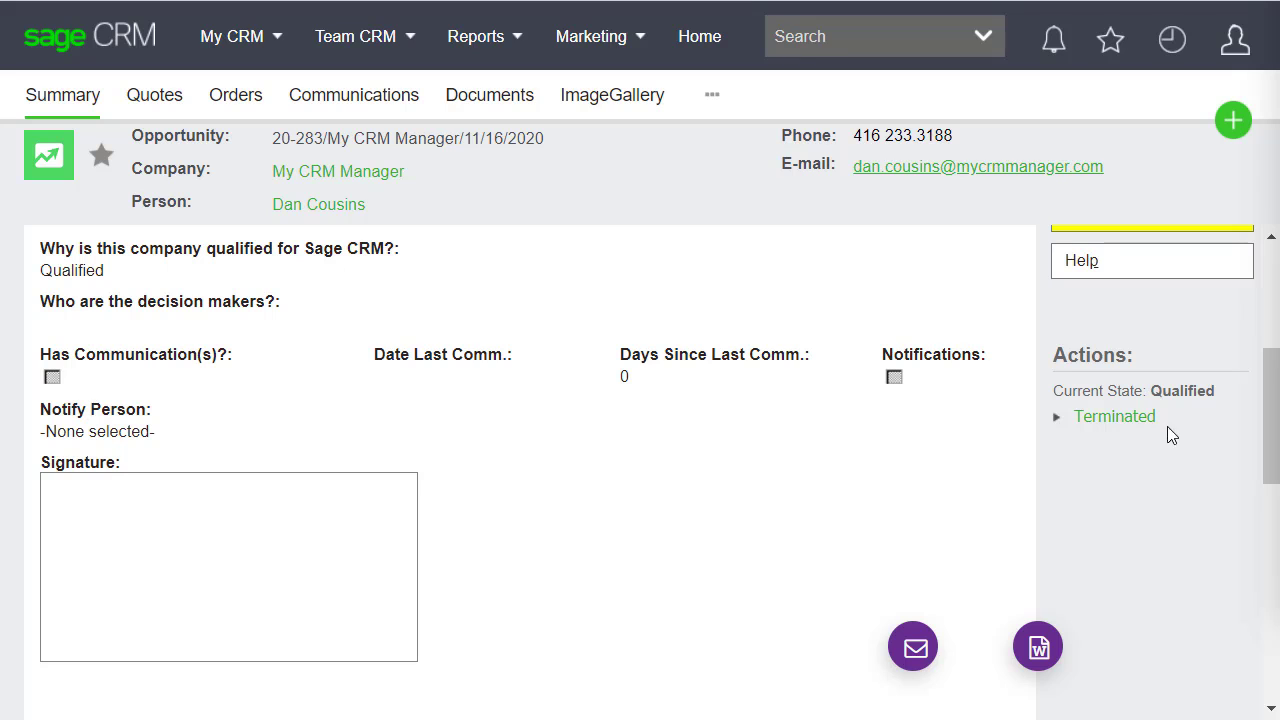
pyautogui.scroll(4, 1150, 447)
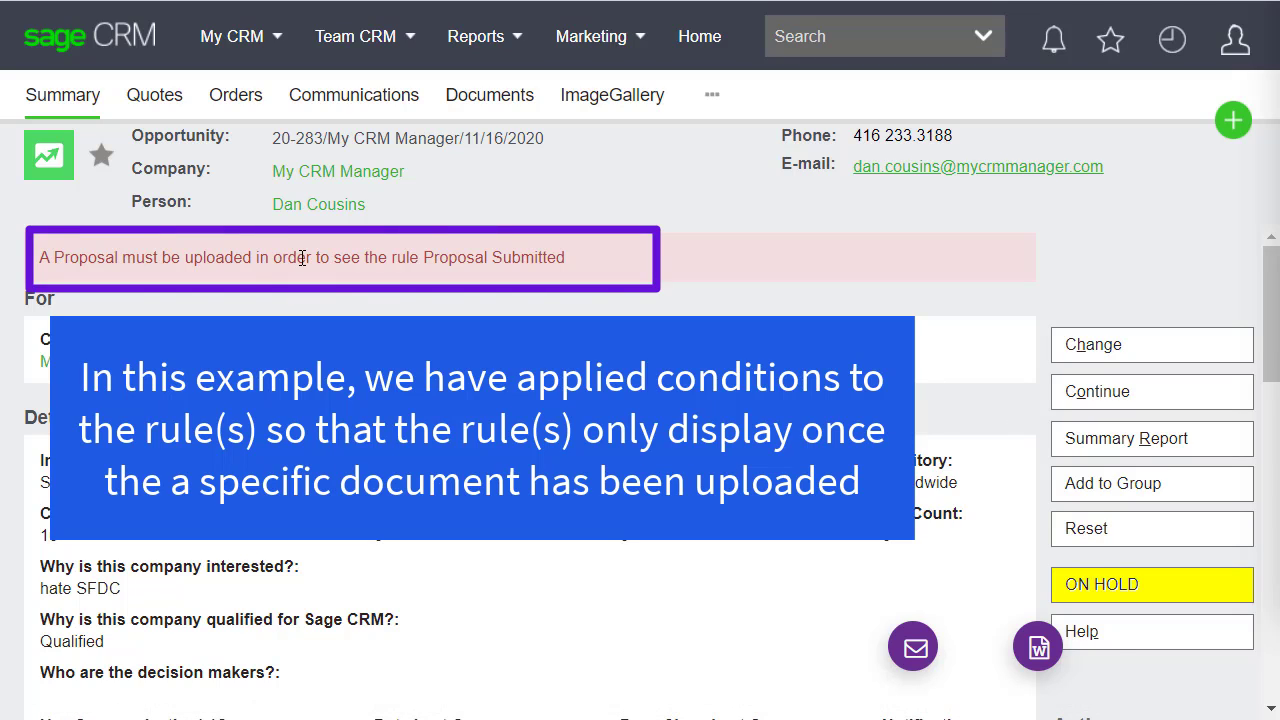
pyautogui.click(489, 100)
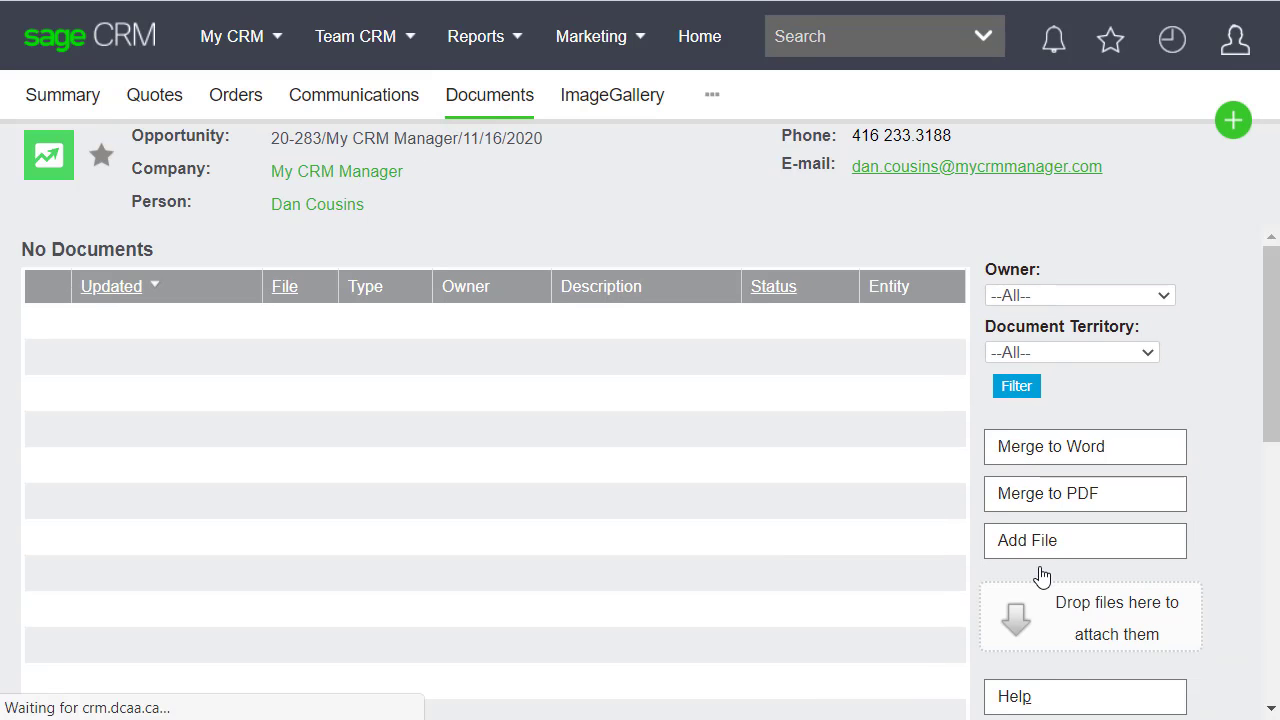
# - Attach Greytrix_DCAA_press_release_Jan_18.docx as a Proposal document and go back to the Summary
pyautogui.click(1035, 550)
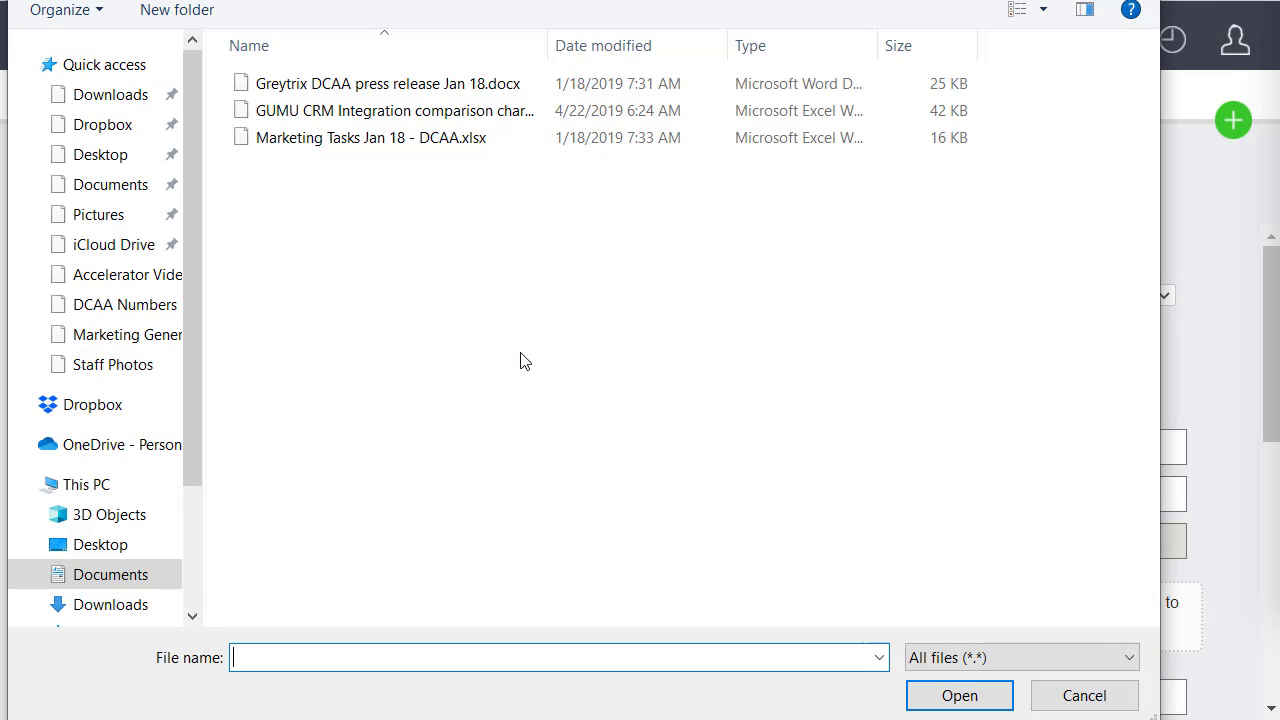
pyautogui.click(410, 86)
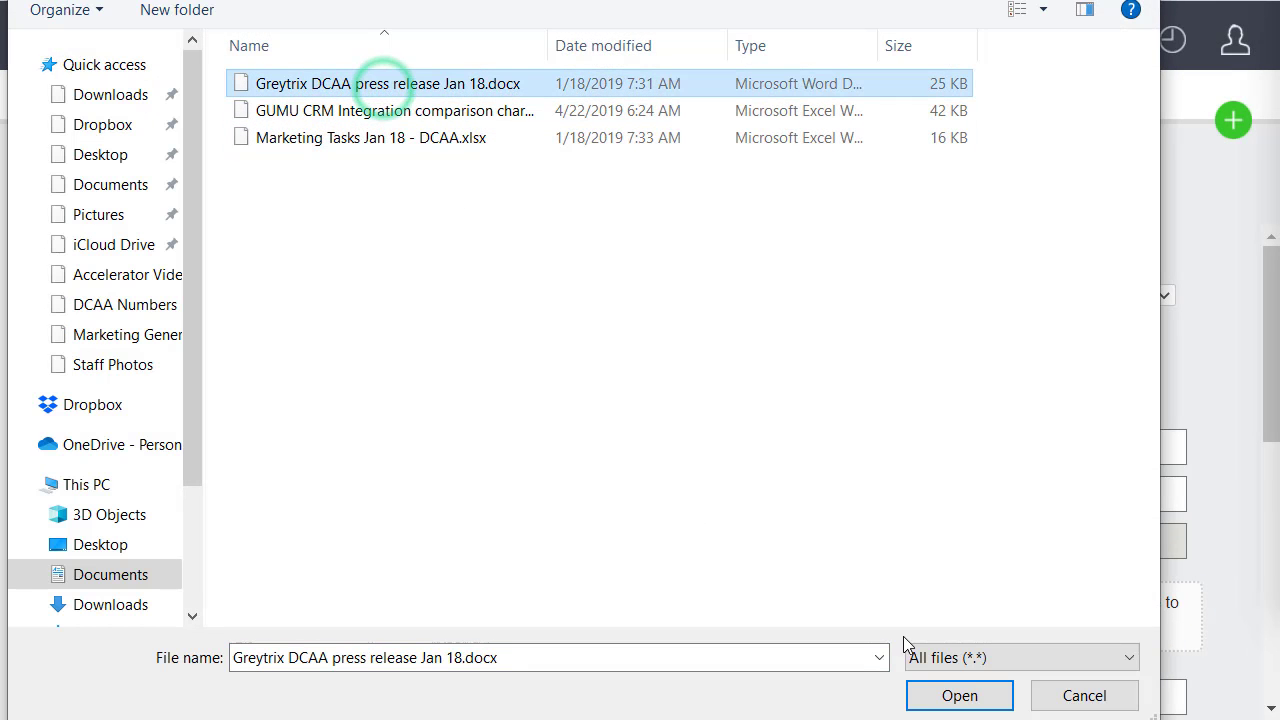
pyautogui.click(951, 694)
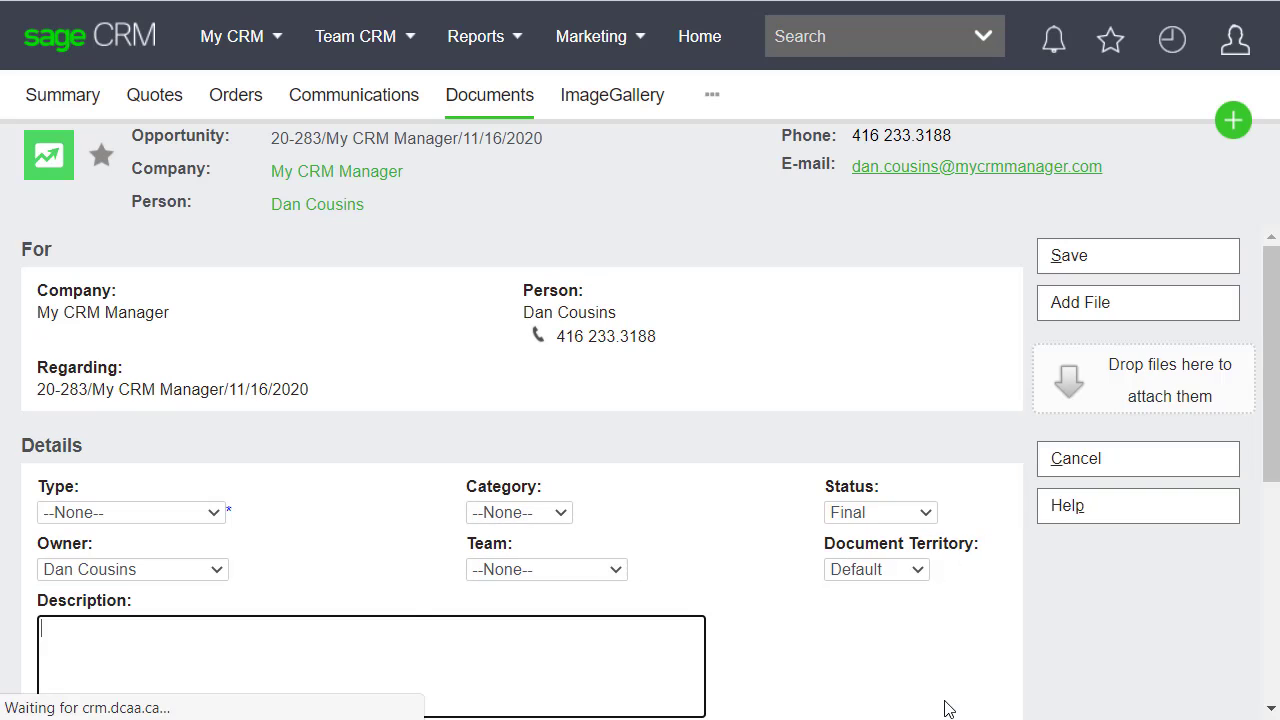
pyautogui.click(107, 512)
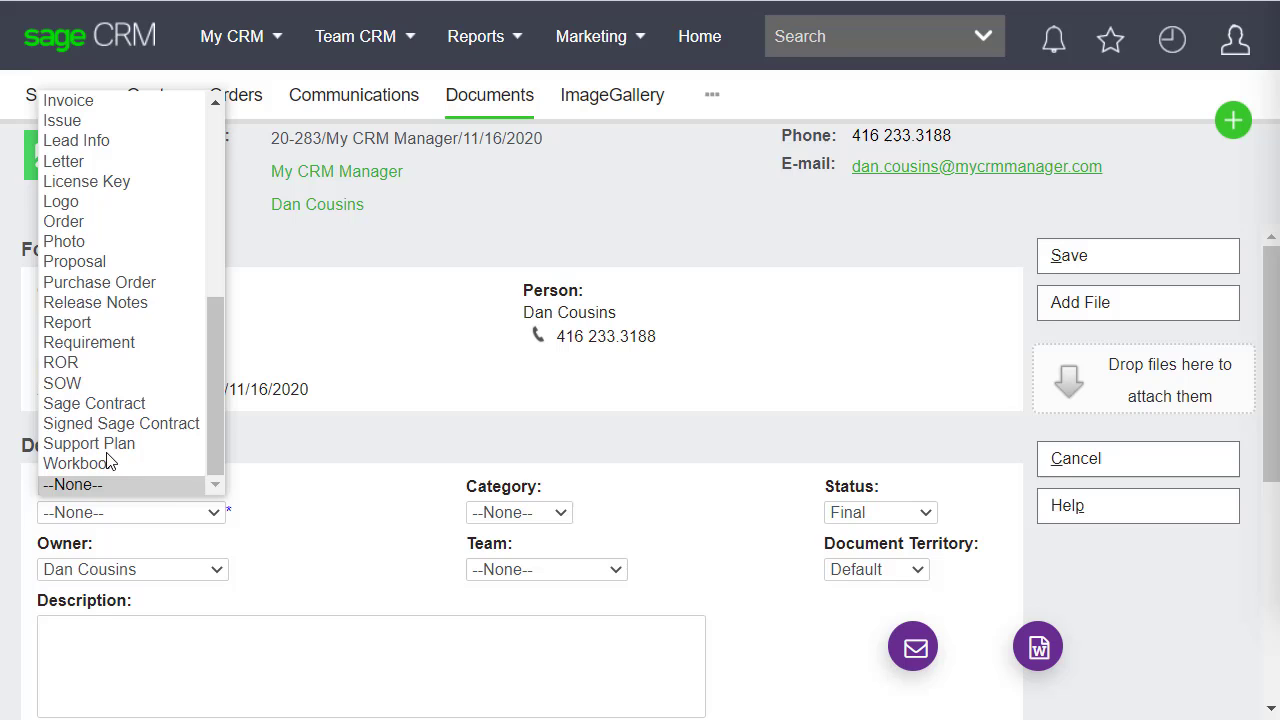
pyautogui.click(93, 262)
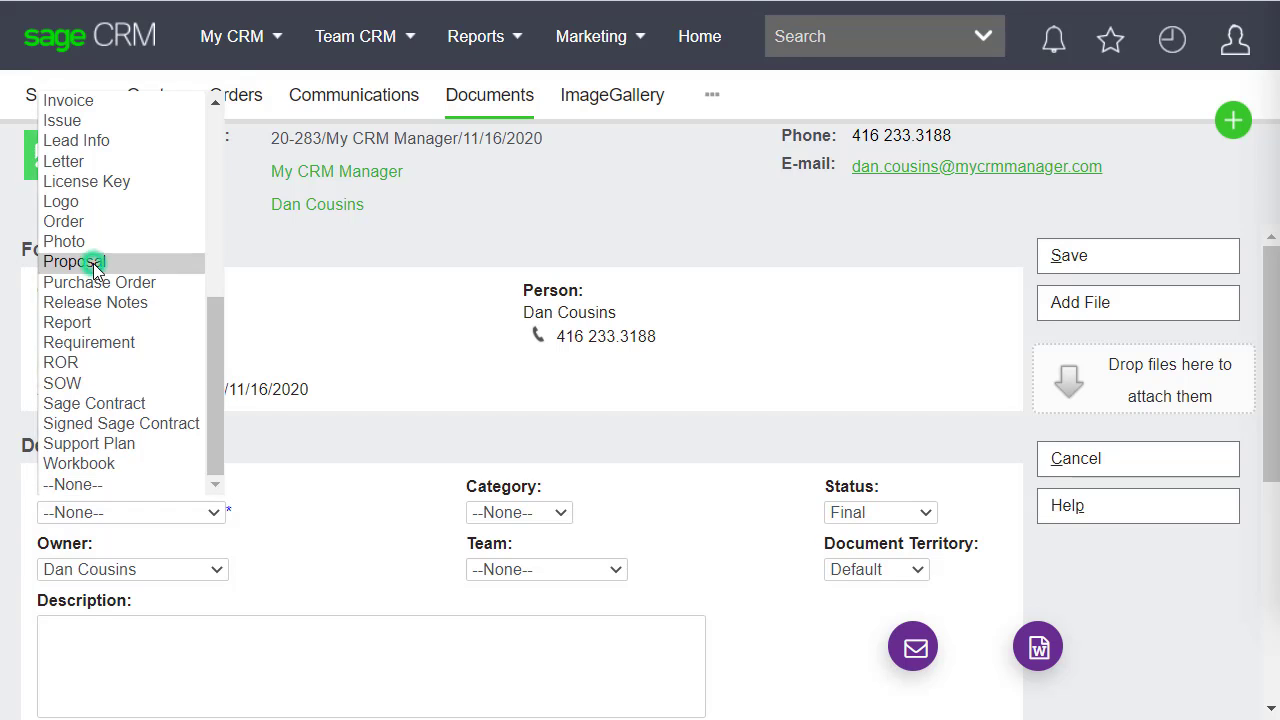
pyautogui.click(1160, 257)
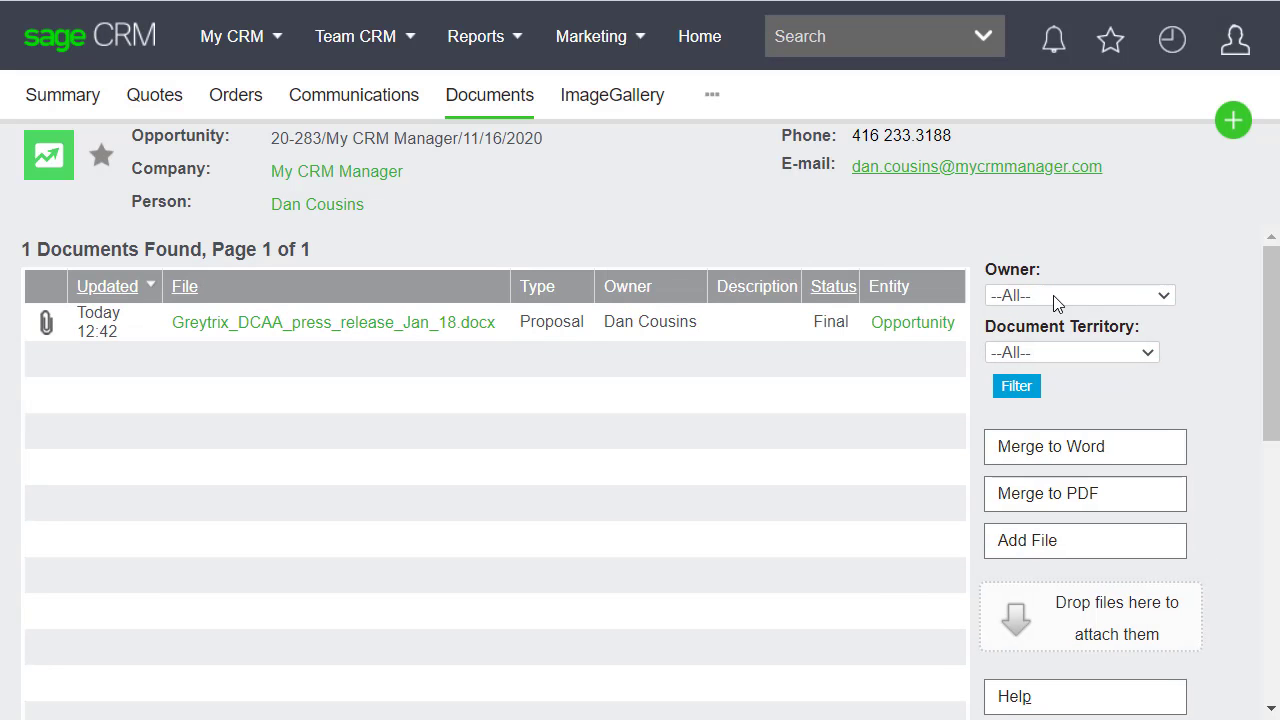
pyautogui.click(62, 106)
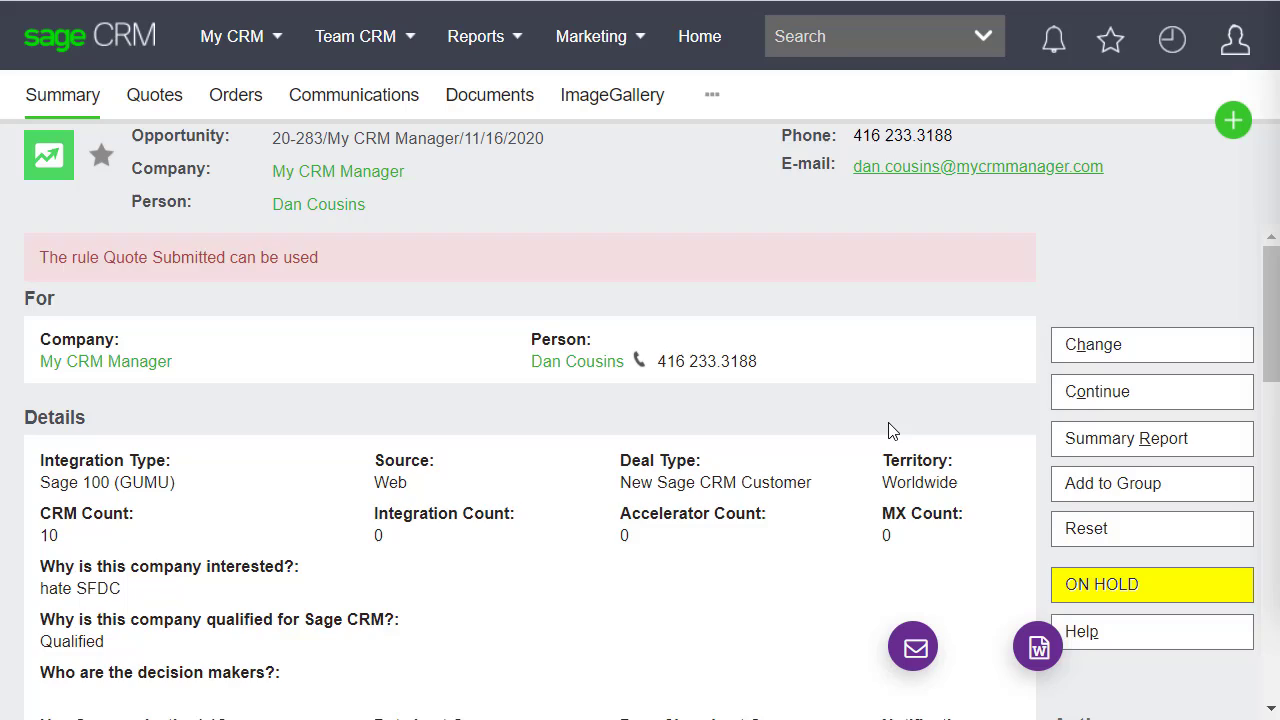
pyautogui.scroll(-2, 893, 431)
# - Move the opportunity to Proposal Submitted with forecast 9850 and date 16 November 2020
pyautogui.click(1170, 650)
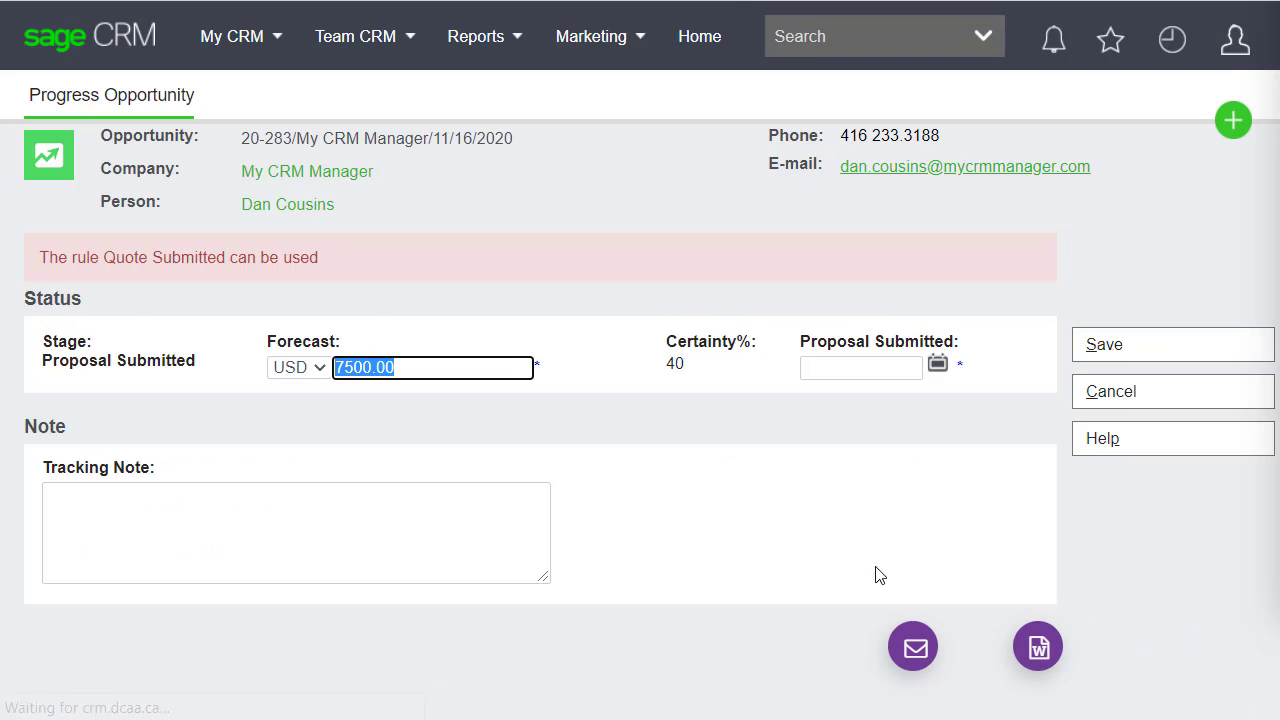
pyautogui.write('9850')
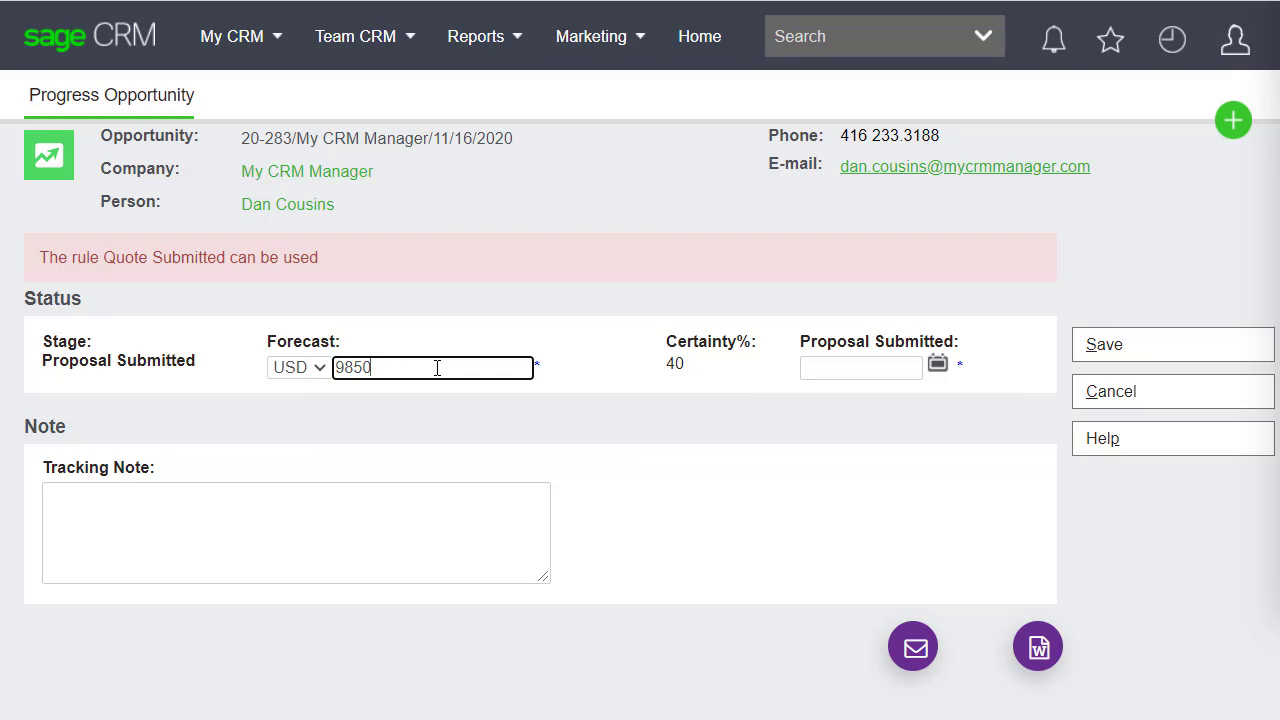
pyautogui.click(942, 365)
pyautogui.click(825, 584)
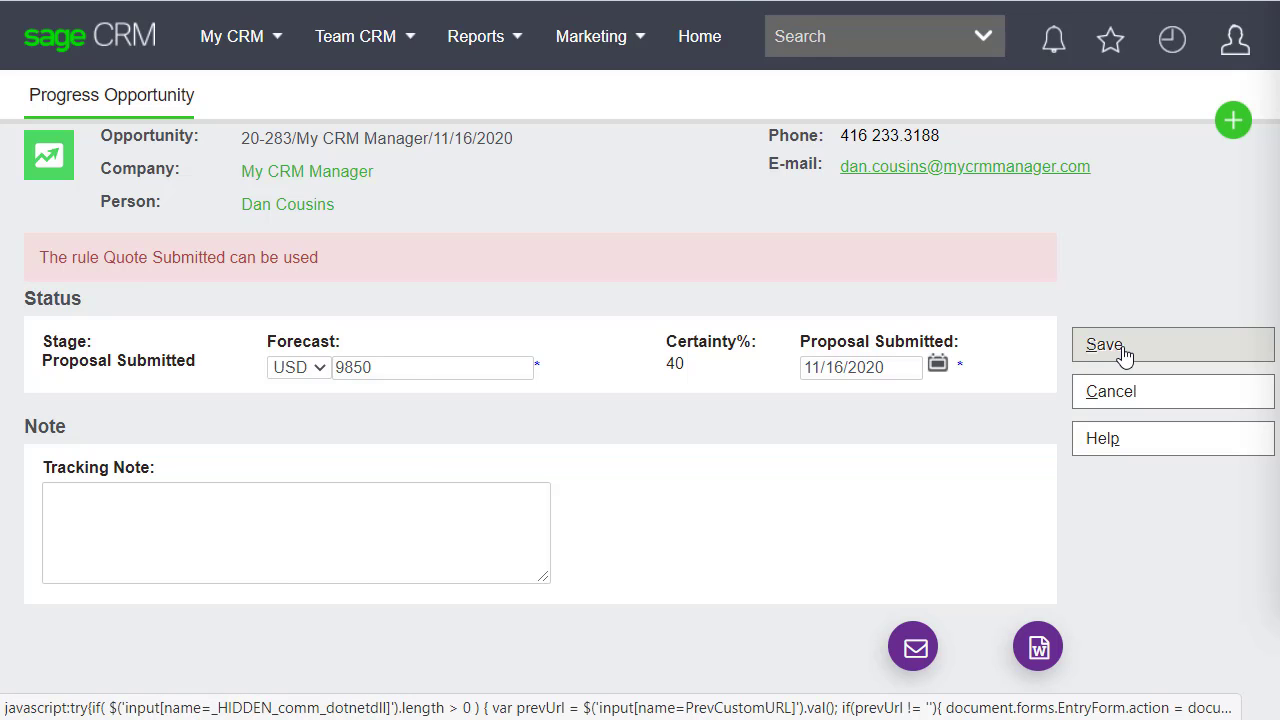
pyautogui.click(1124, 356)
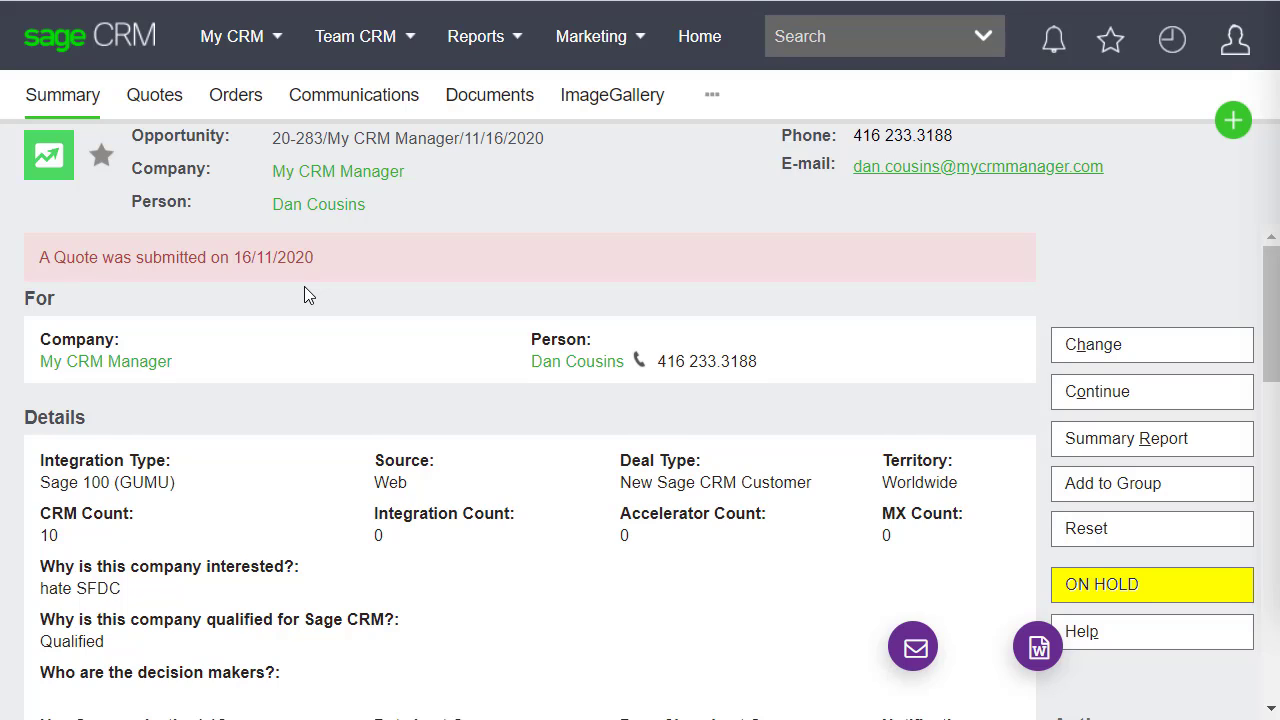
# - Advance opportunity 20-283 to Sale Agreed, dated 16 November 2020
pyautogui.scroll(-3, 304, 286)
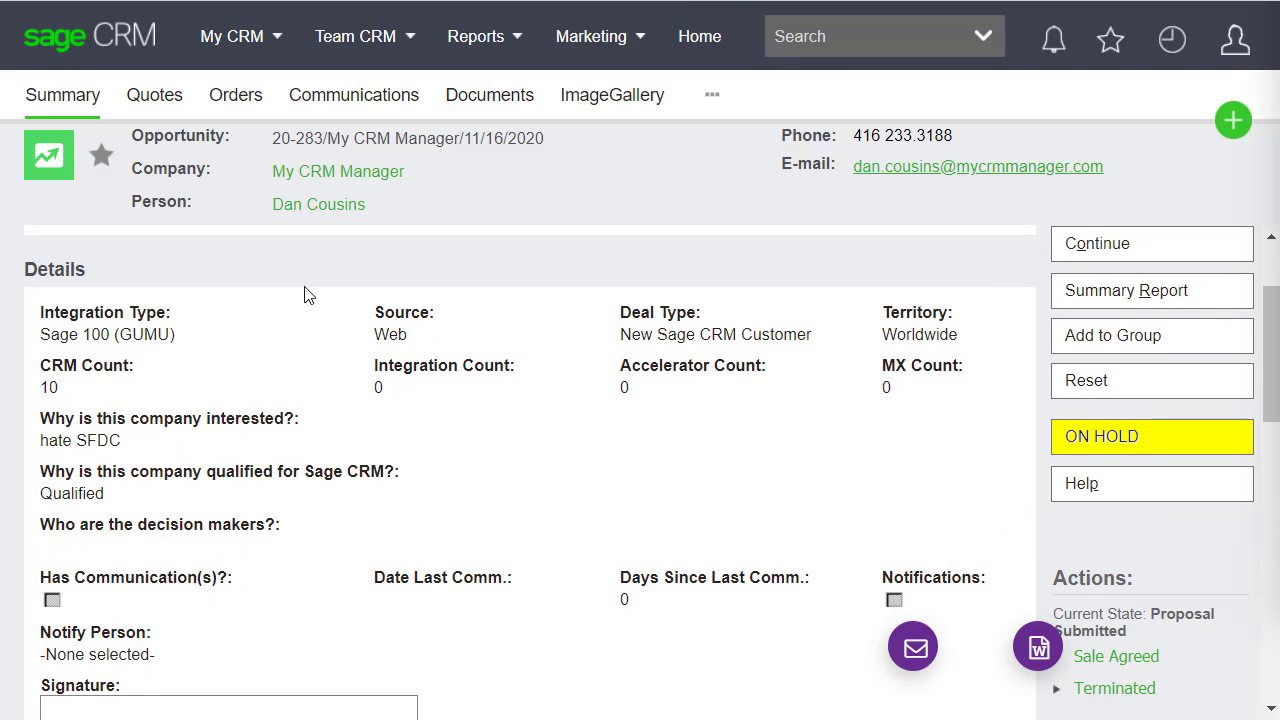
pyautogui.scroll(-3, 829, 529)
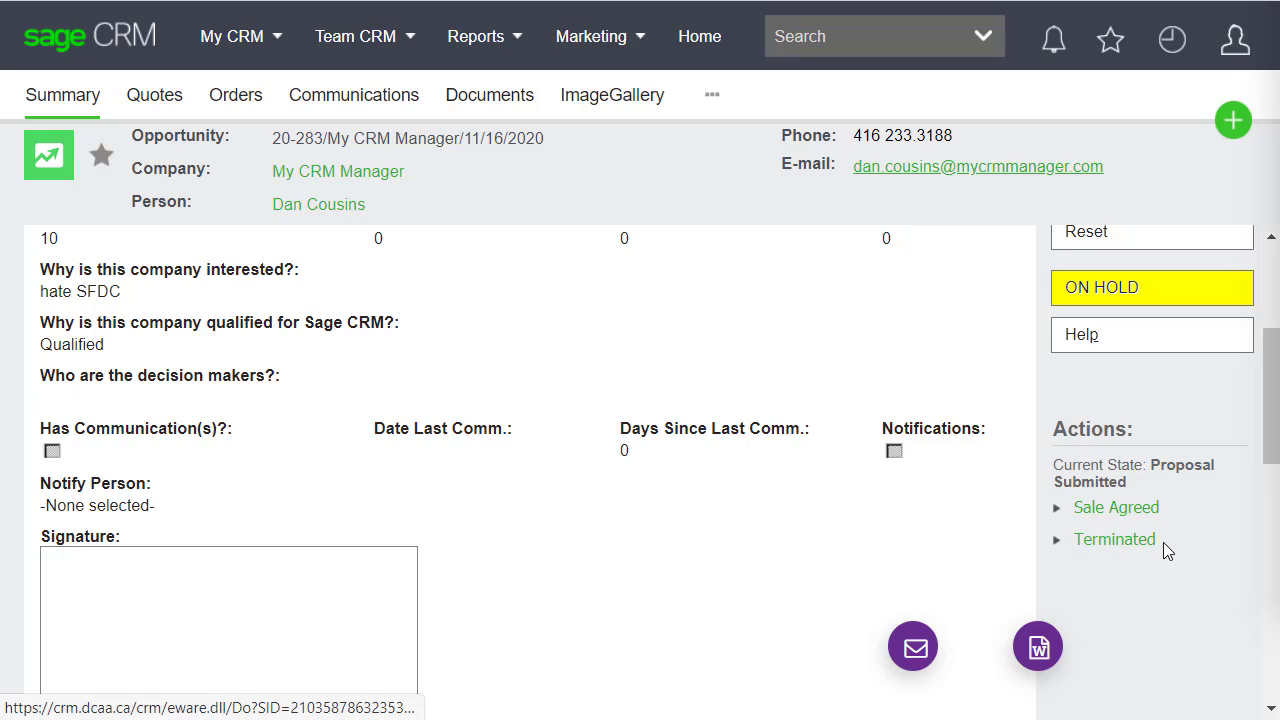
pyautogui.click(1101, 510)
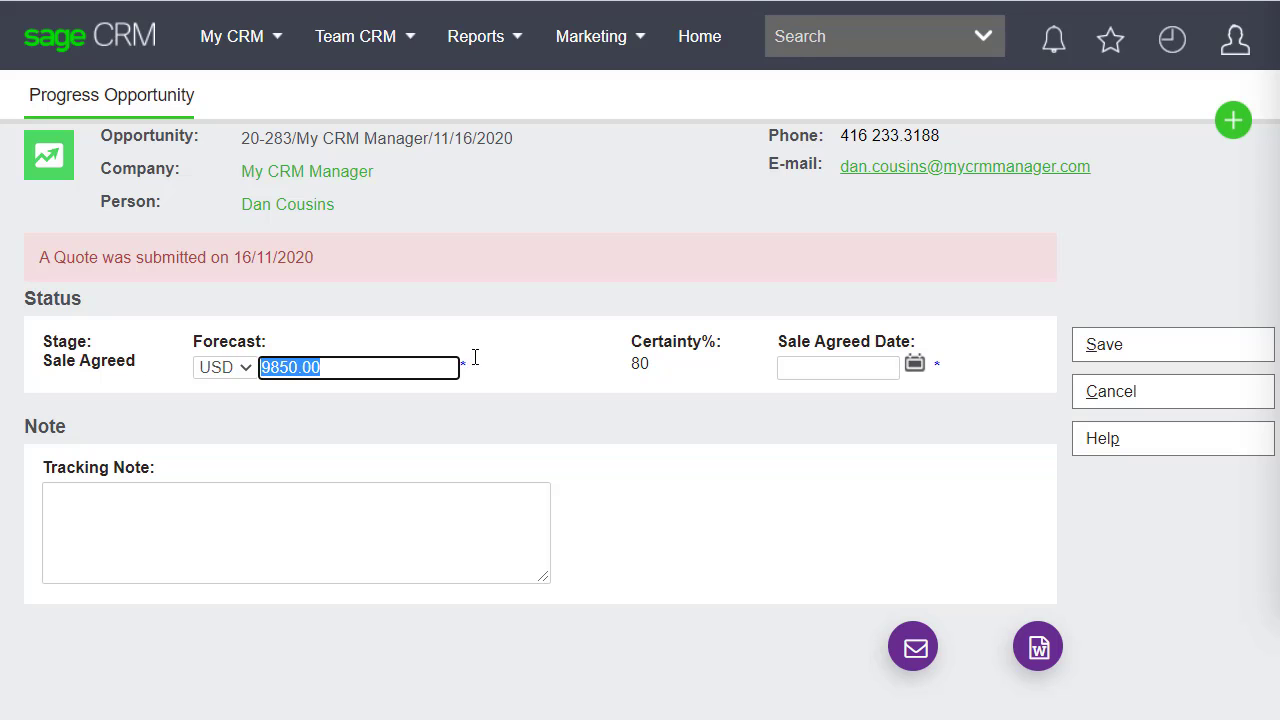
pyautogui.click(915, 364)
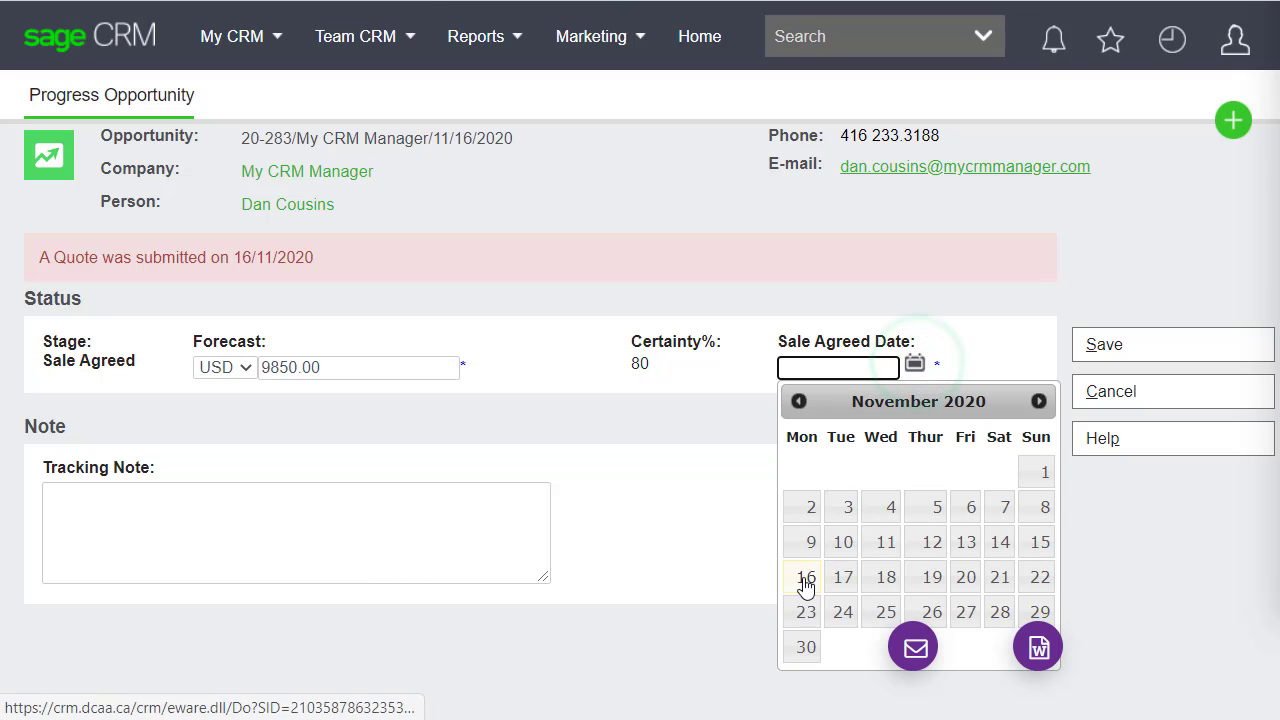
pyautogui.click(806, 580)
pyautogui.click(1140, 352)
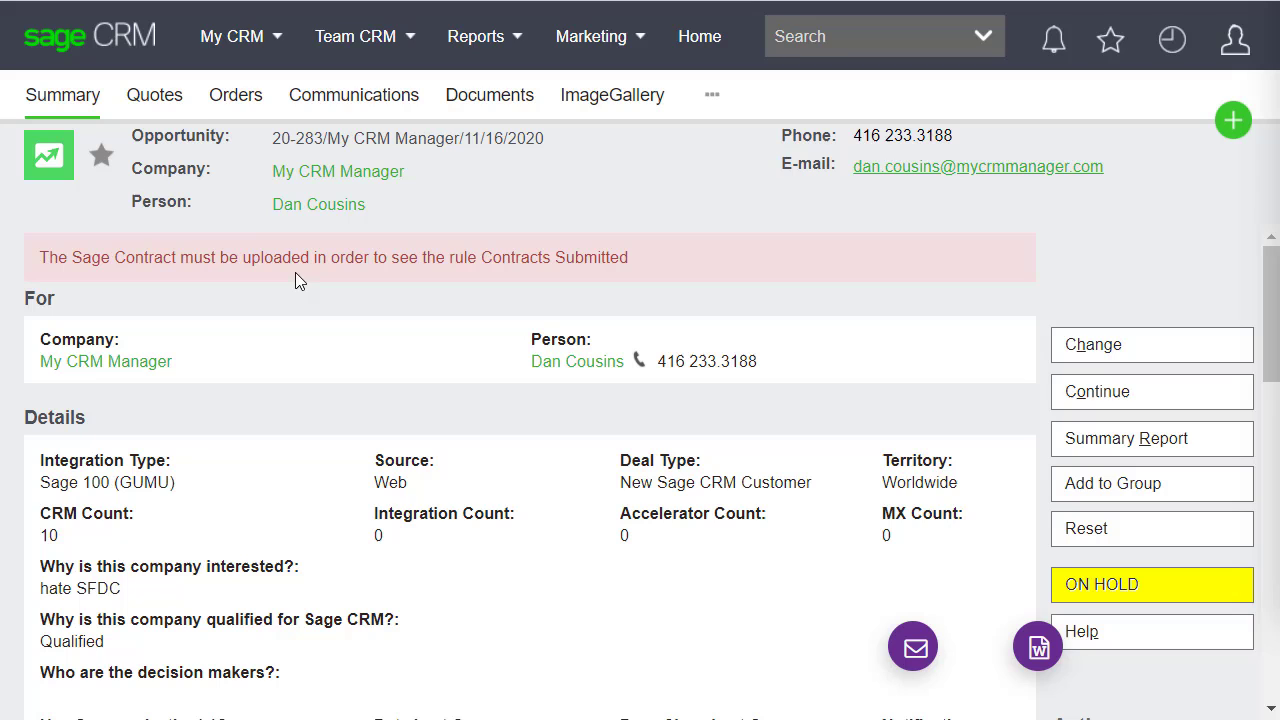
# - Attach GUMU_CRM_Integration_comparison_chart_across_CRMs(2).xlsx as a Sage Contract and go back to the Summary
pyautogui.click(490, 100)
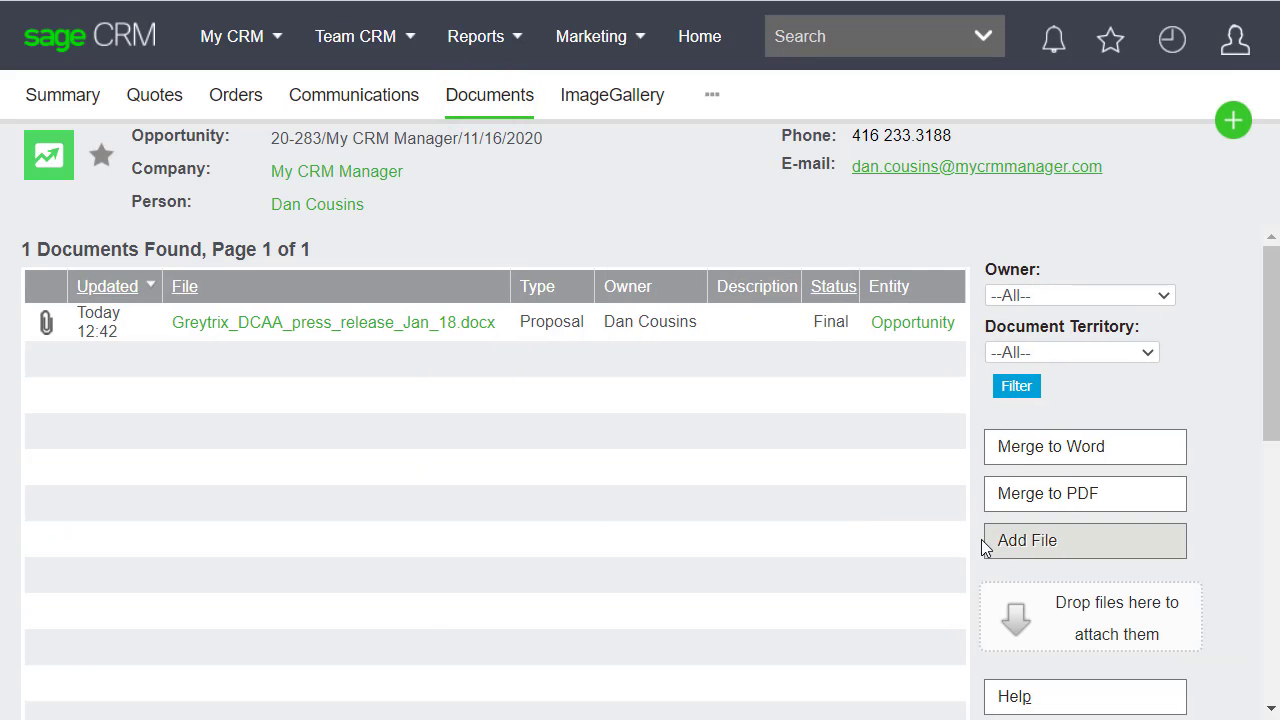
pyautogui.click(1027, 545)
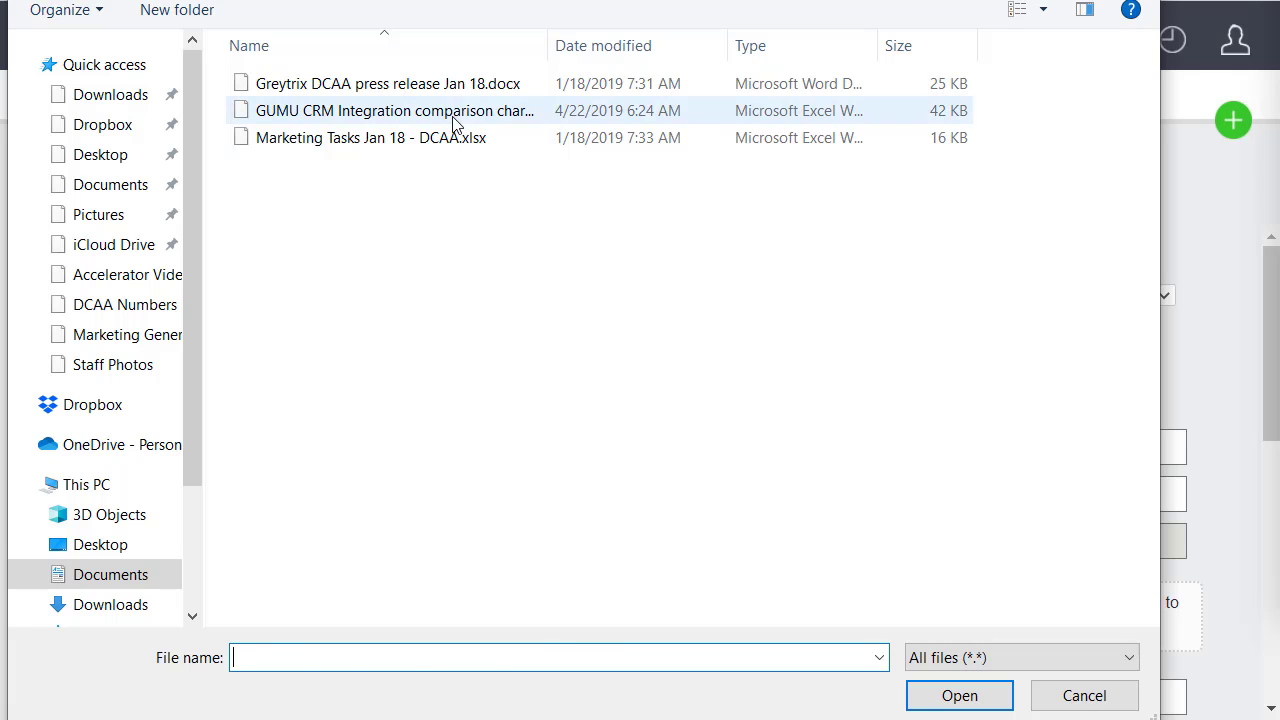
pyautogui.click(452, 115)
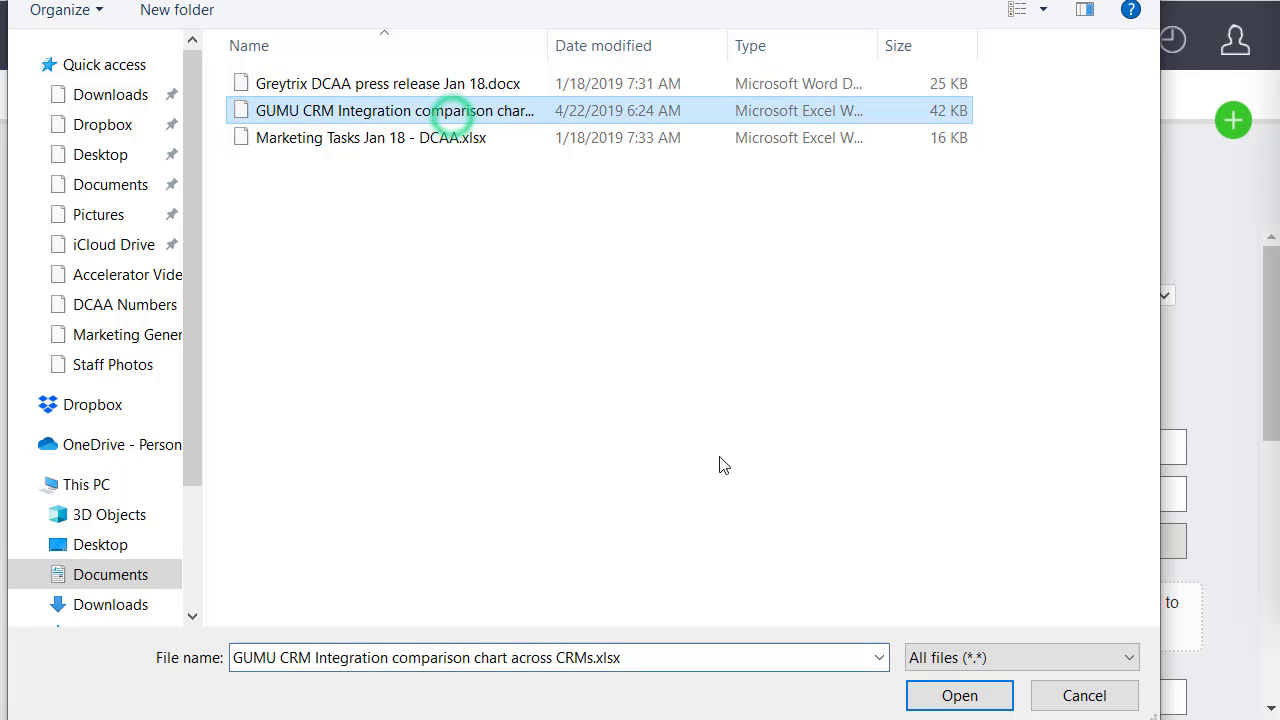
pyautogui.click(957, 694)
pyautogui.click(120, 512)
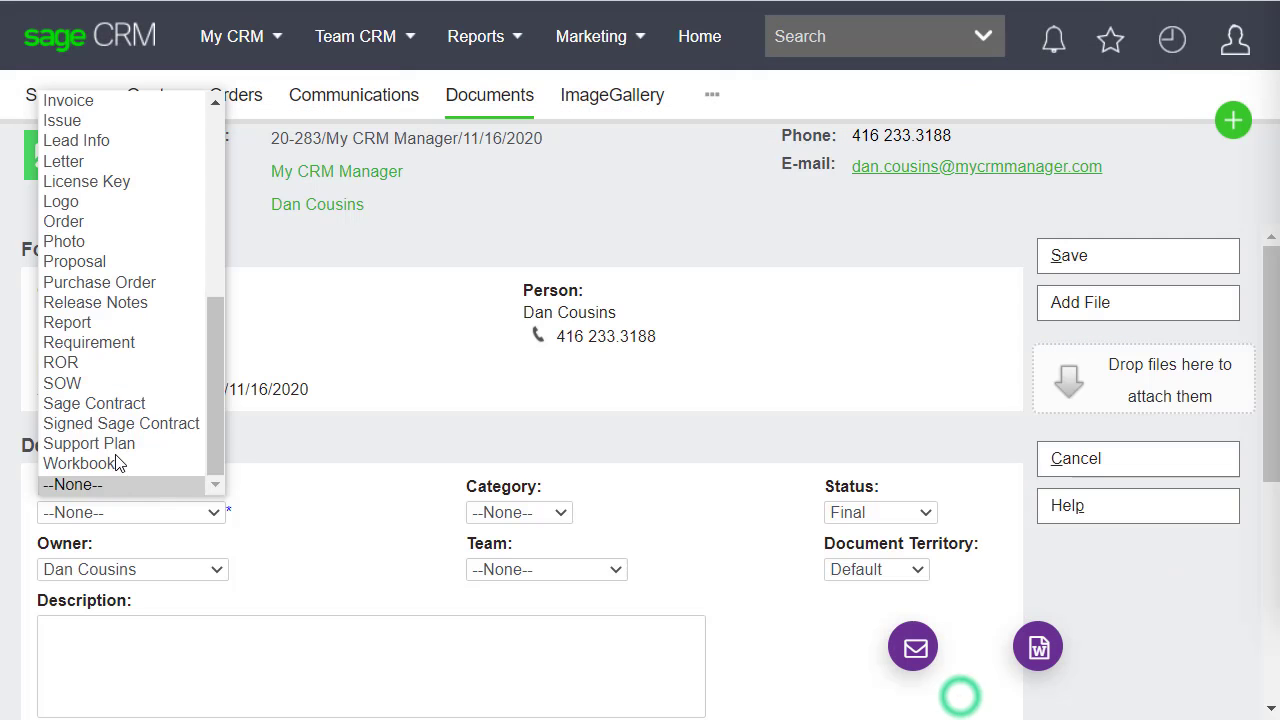
pyautogui.click(150, 404)
pyautogui.click(1150, 262)
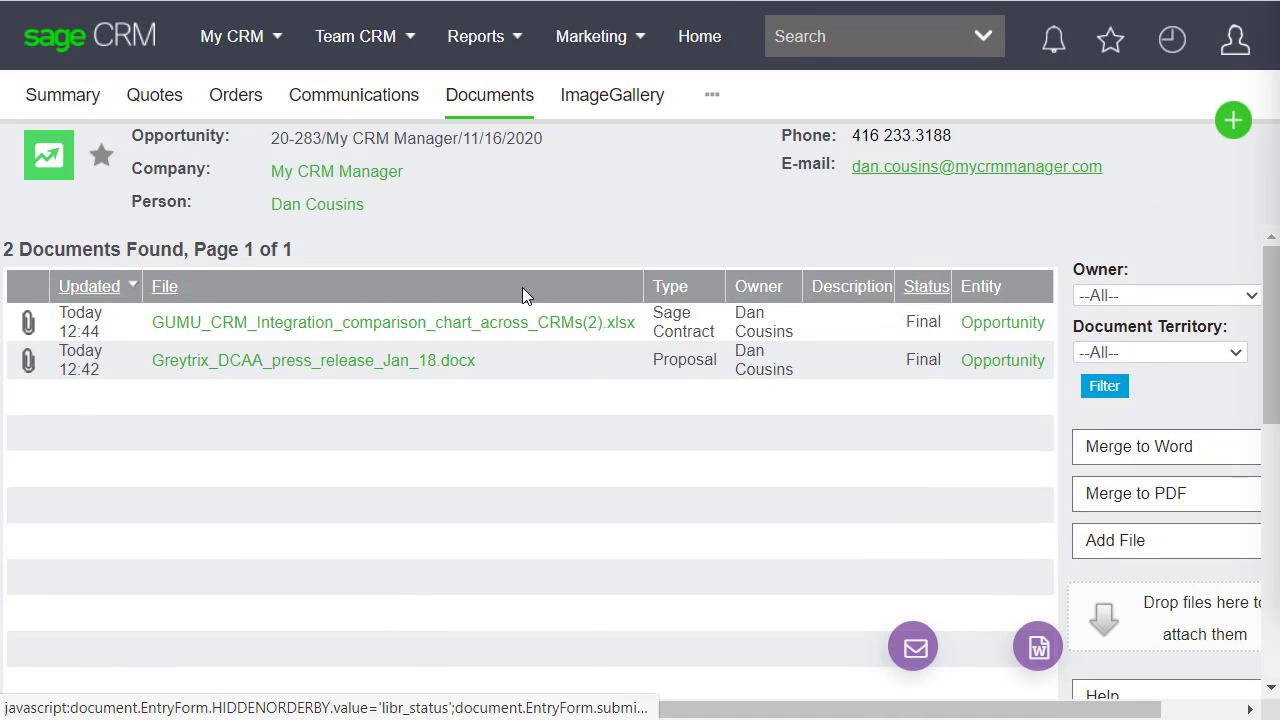
pyautogui.click(53, 104)
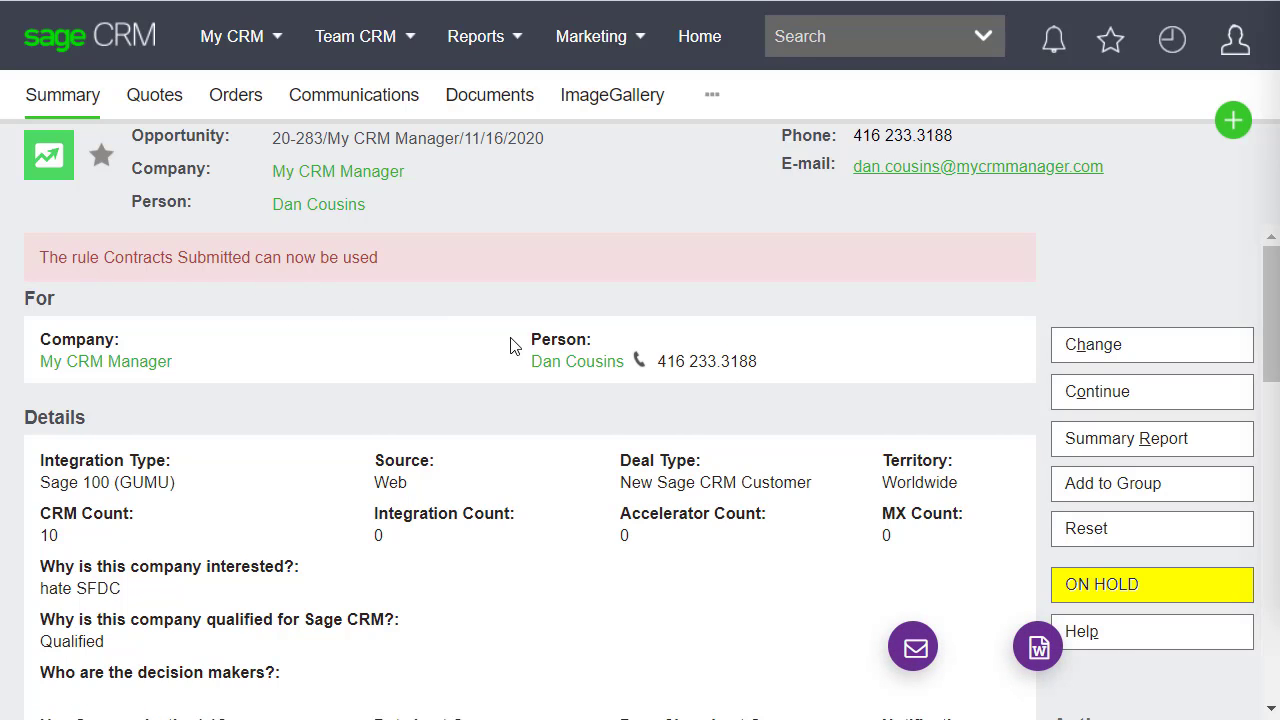
pyautogui.scroll(-3, 734, 420)
# - Move opportunity 20-283 to Contracts Submitted, dated 16 November 2020
pyautogui.click(1130, 567)
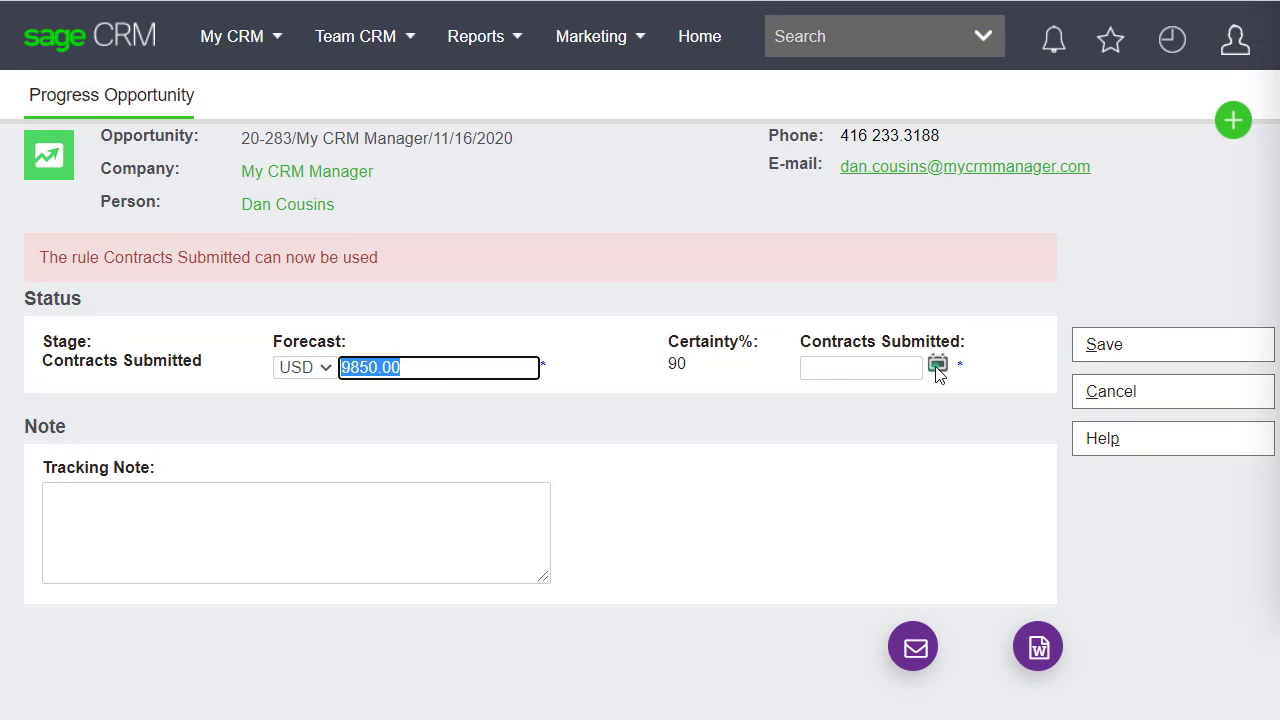
pyautogui.click(938, 366)
pyautogui.click(836, 580)
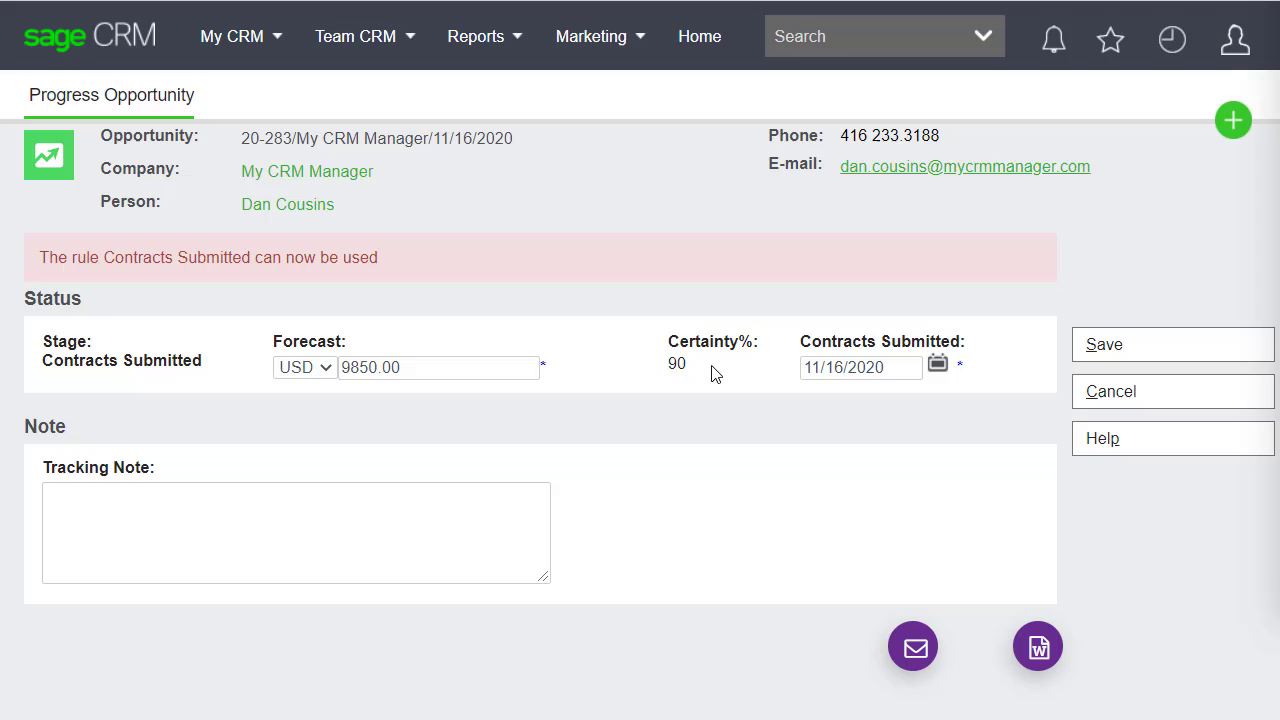
pyautogui.click(1100, 344)
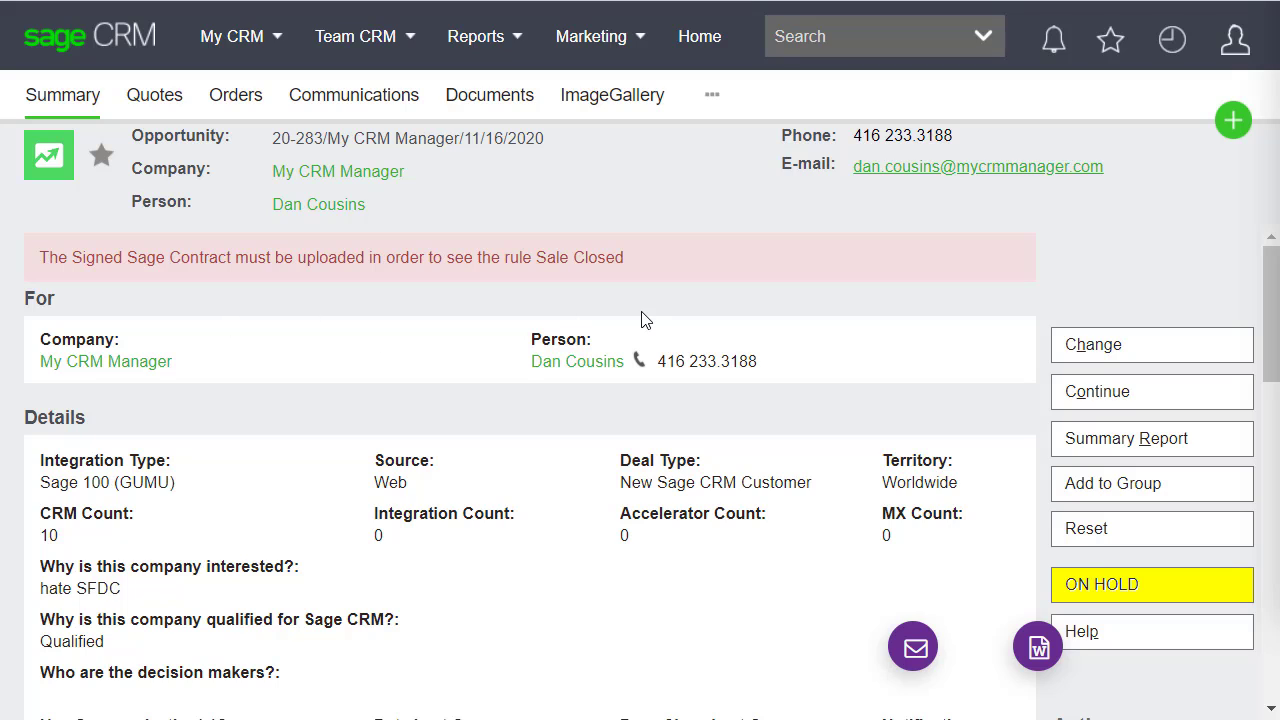
# - Attach Greytrix_DCAA_press_release_Jan_18(1).docx to opportunity 20-283 with type Signed Sage Contract
pyautogui.scroll(-2, 648, 321)
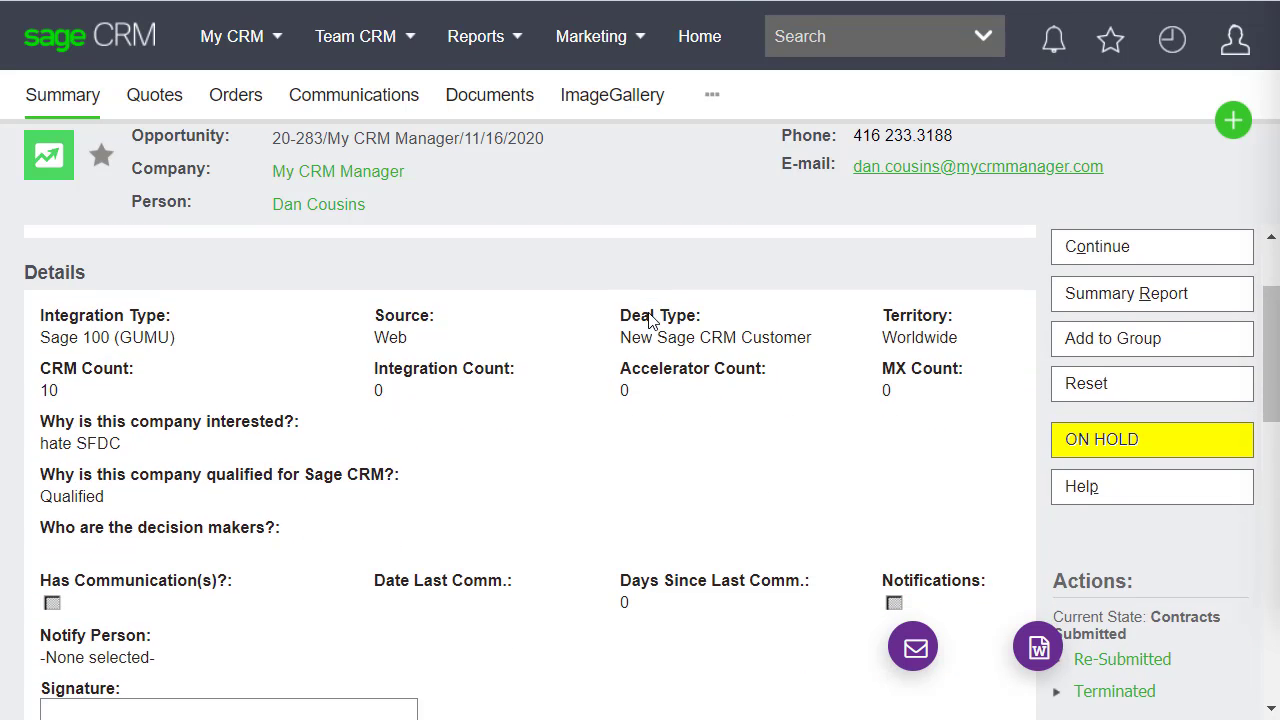
pyautogui.scroll(-1, 1177, 640)
pyautogui.scroll(-1, 1177, 634)
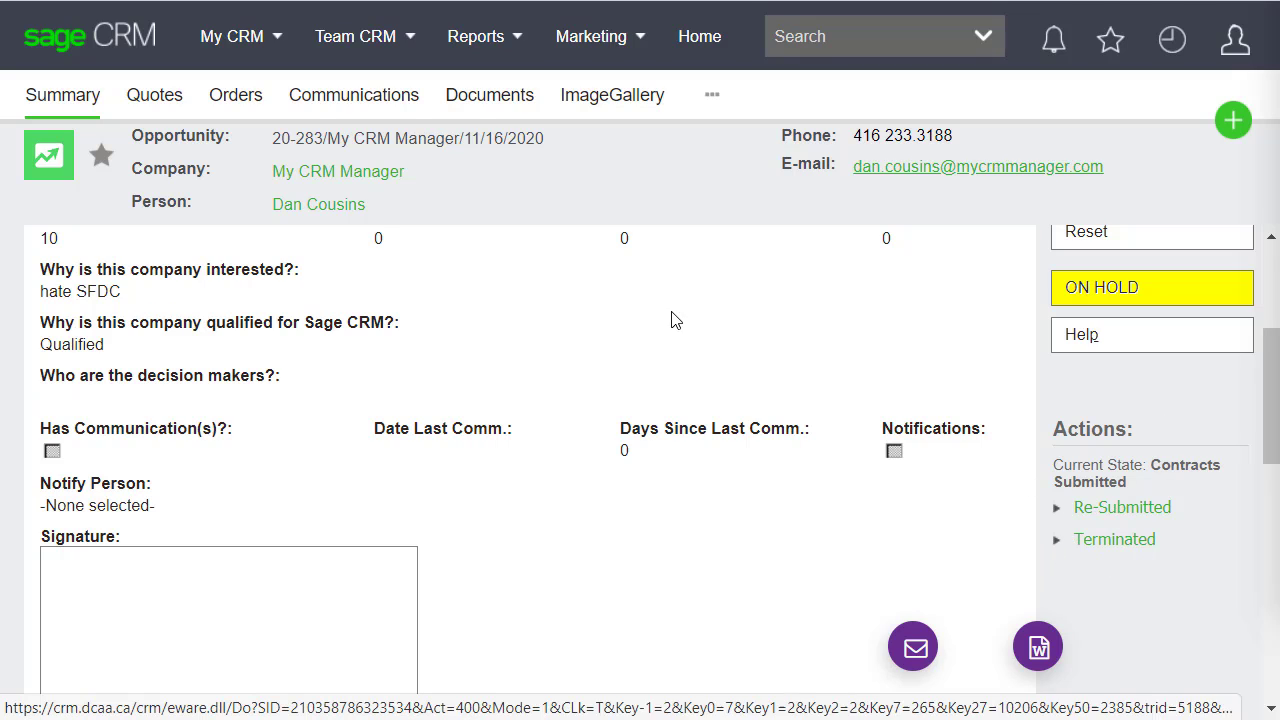
pyautogui.click(494, 101)
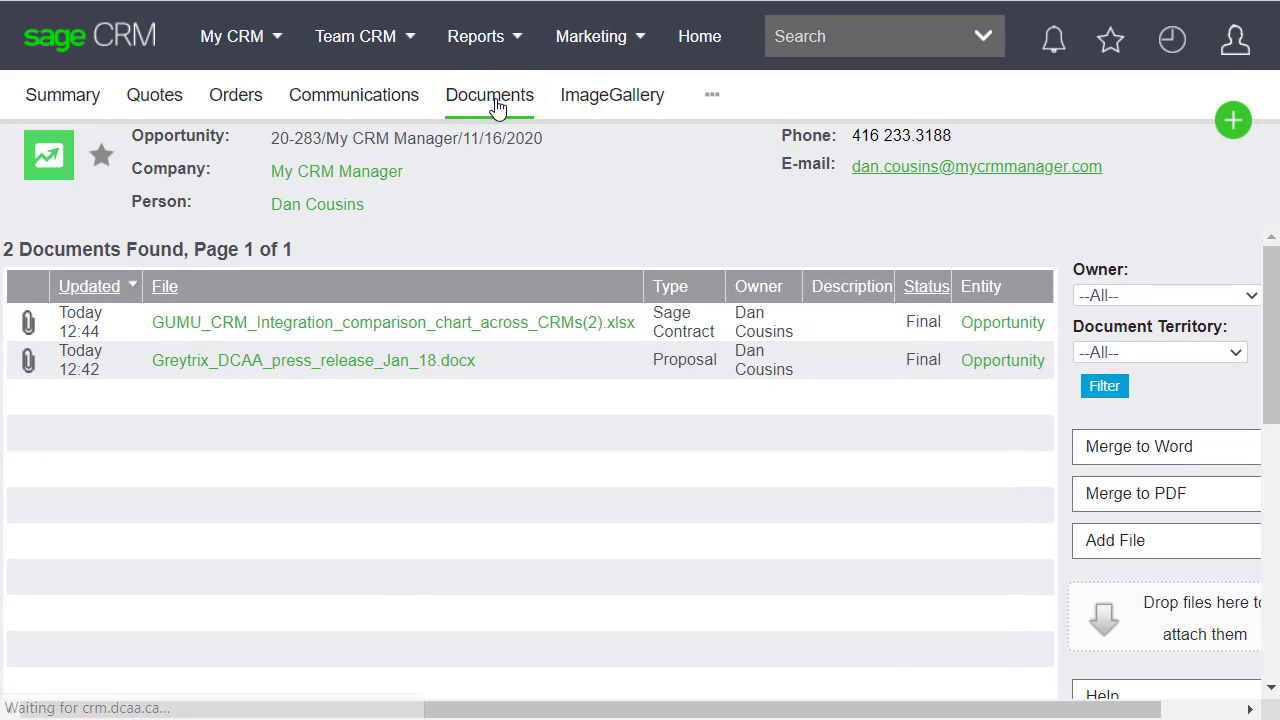
pyautogui.click(1110, 549)
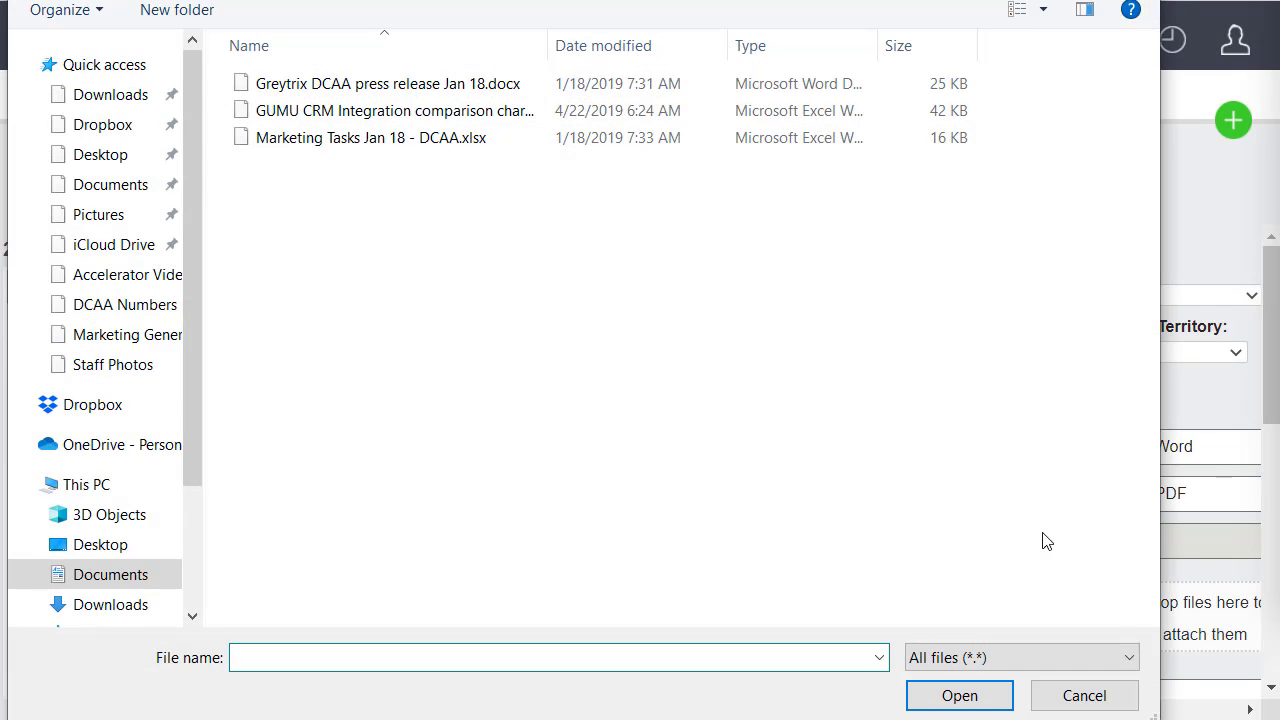
pyautogui.click(362, 86)
pyautogui.click(945, 696)
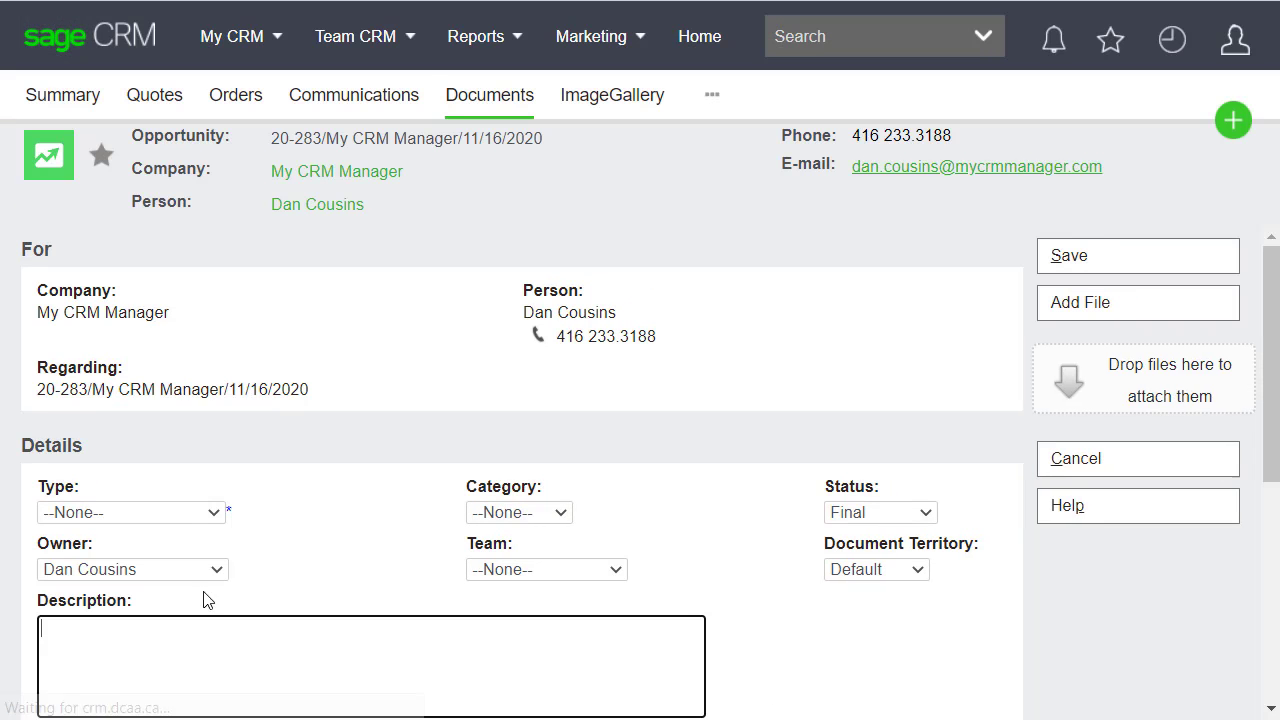
pyautogui.click(150, 510)
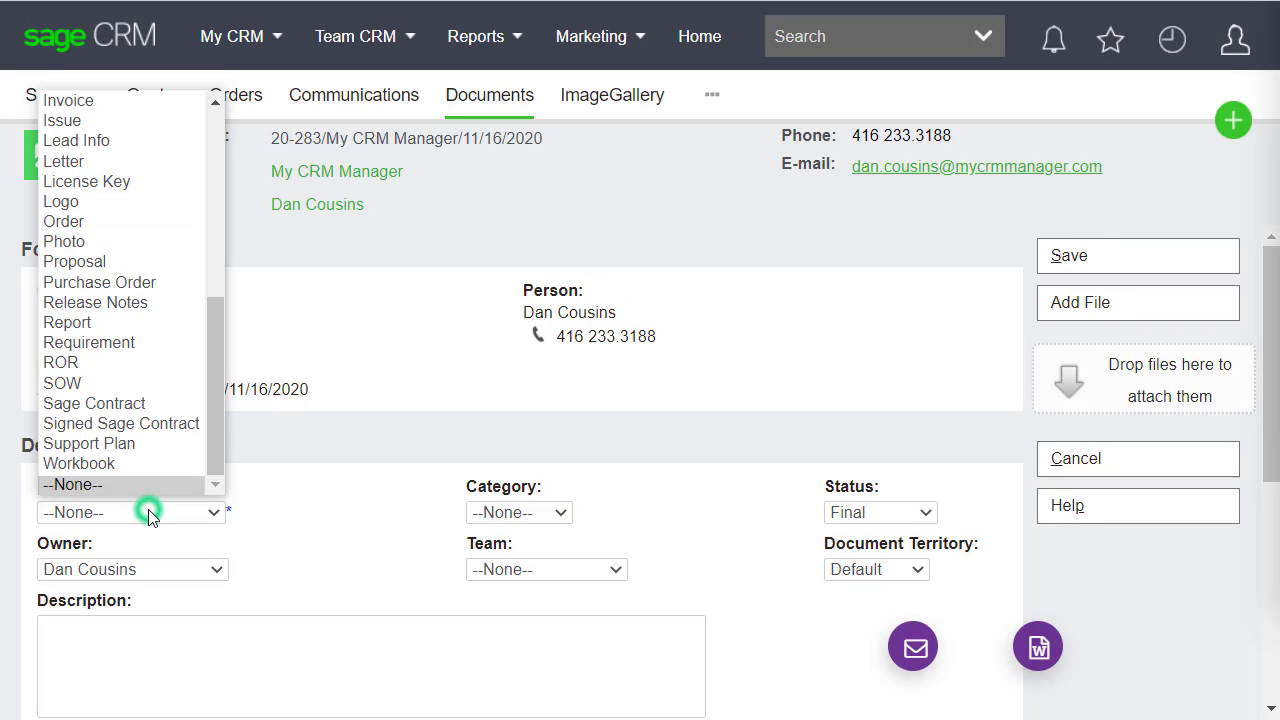
pyautogui.click(163, 425)
pyautogui.click(1080, 264)
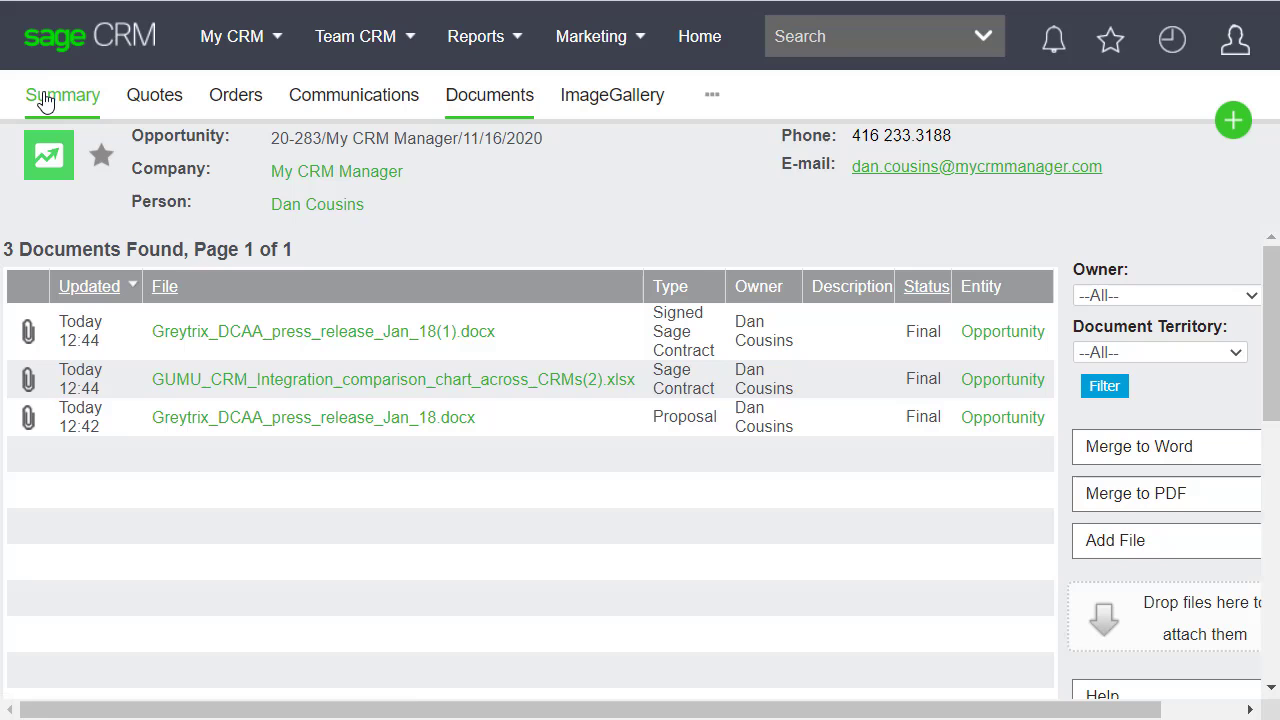
# - Advance opportunity 20-283 to Sale Closed at certainty 100, then close it out with status Won
pyautogui.click(44, 100)
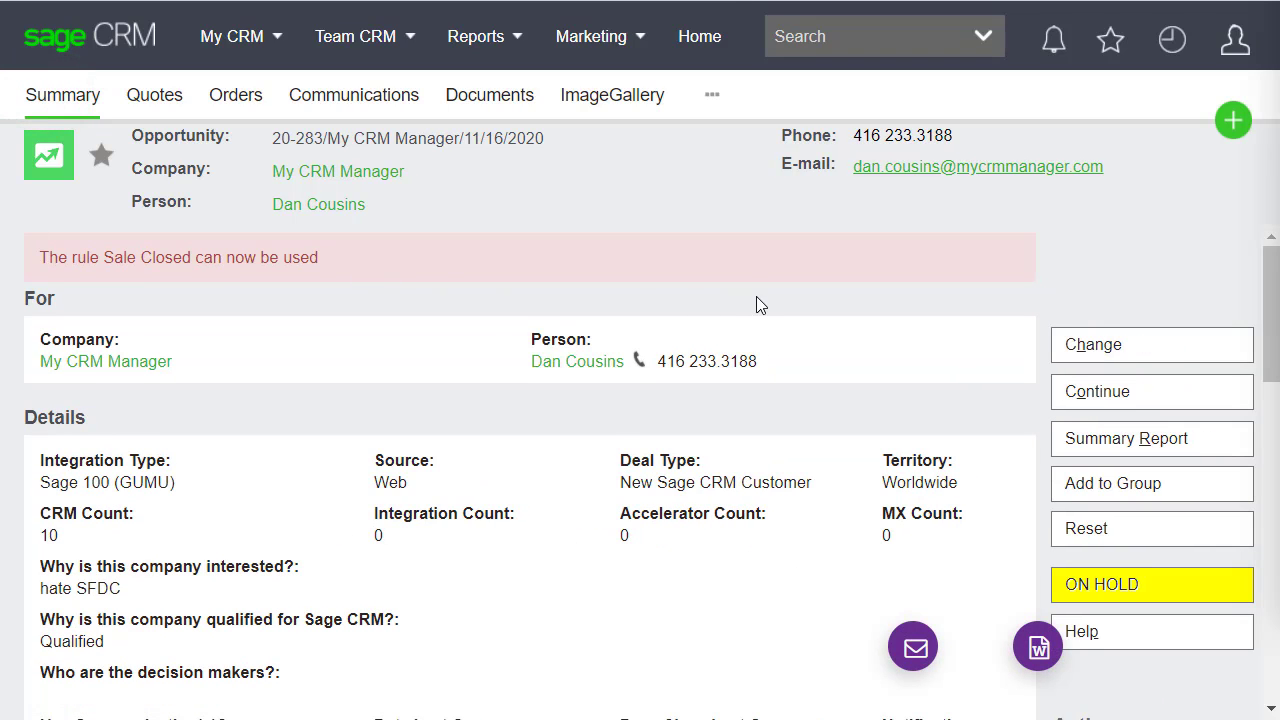
pyautogui.scroll(-3, 758, 300)
pyautogui.click(1113, 508)
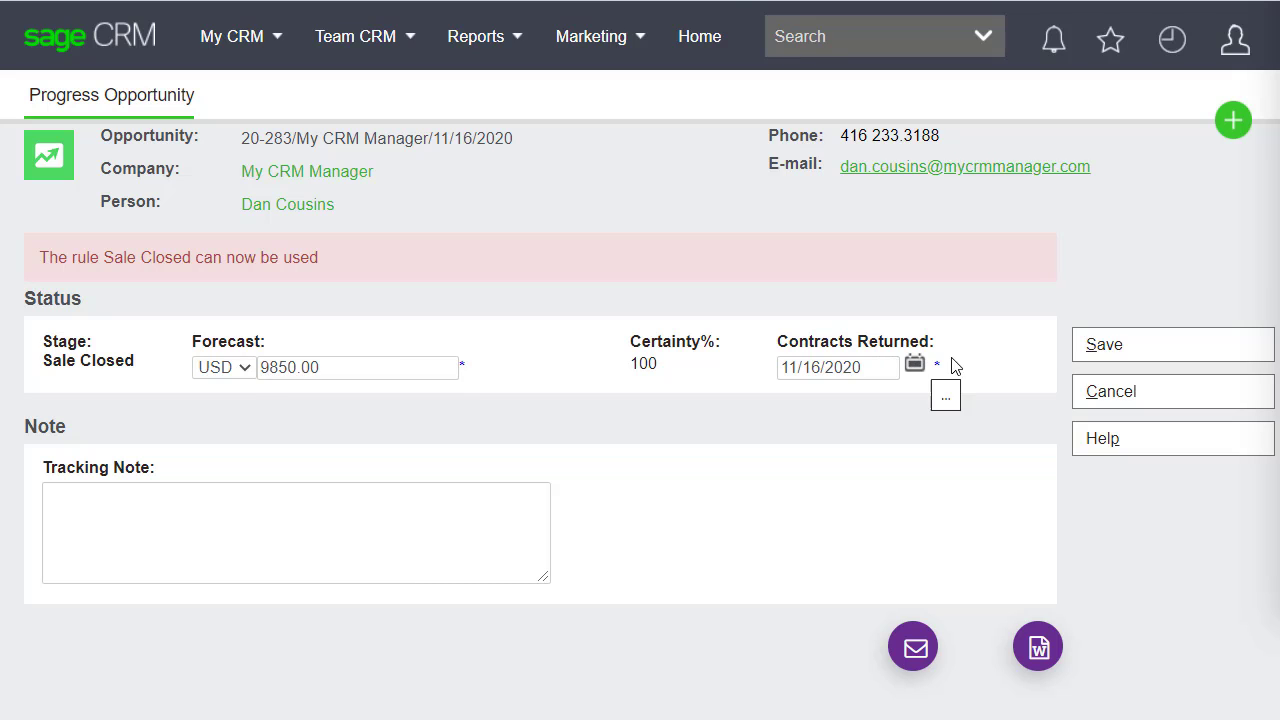
pyautogui.click(1110, 352)
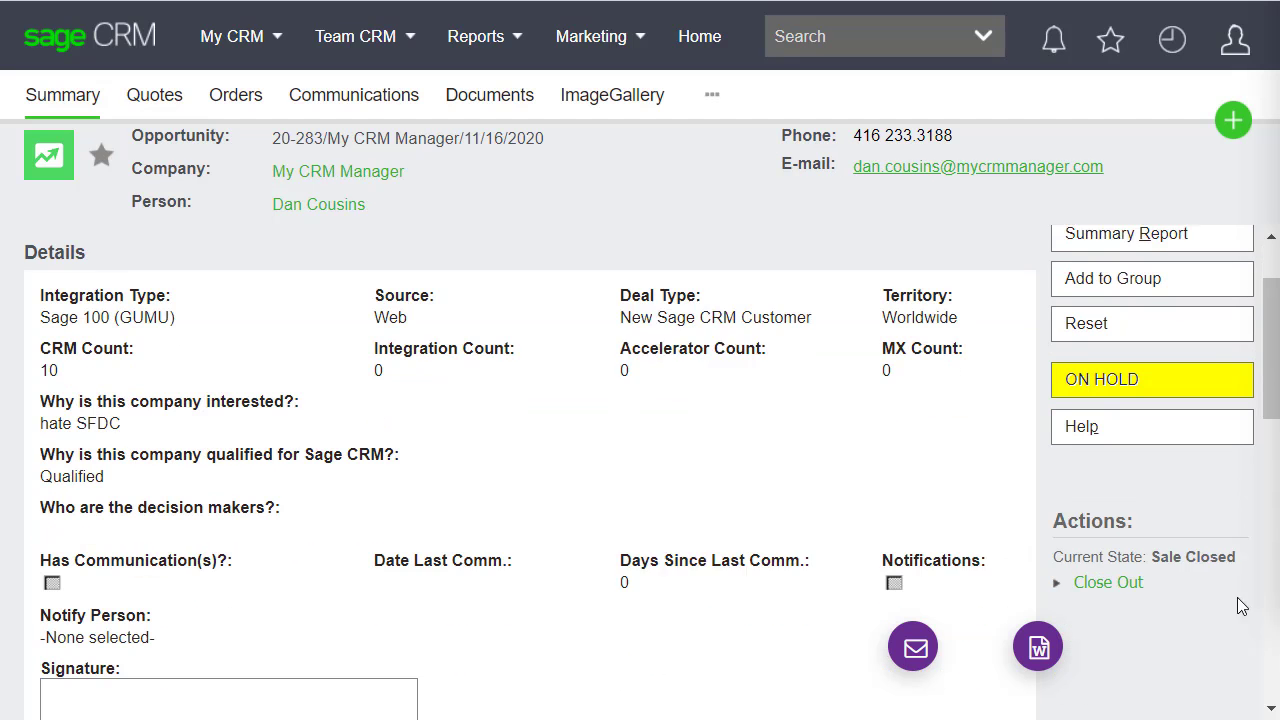
pyautogui.click(1123, 562)
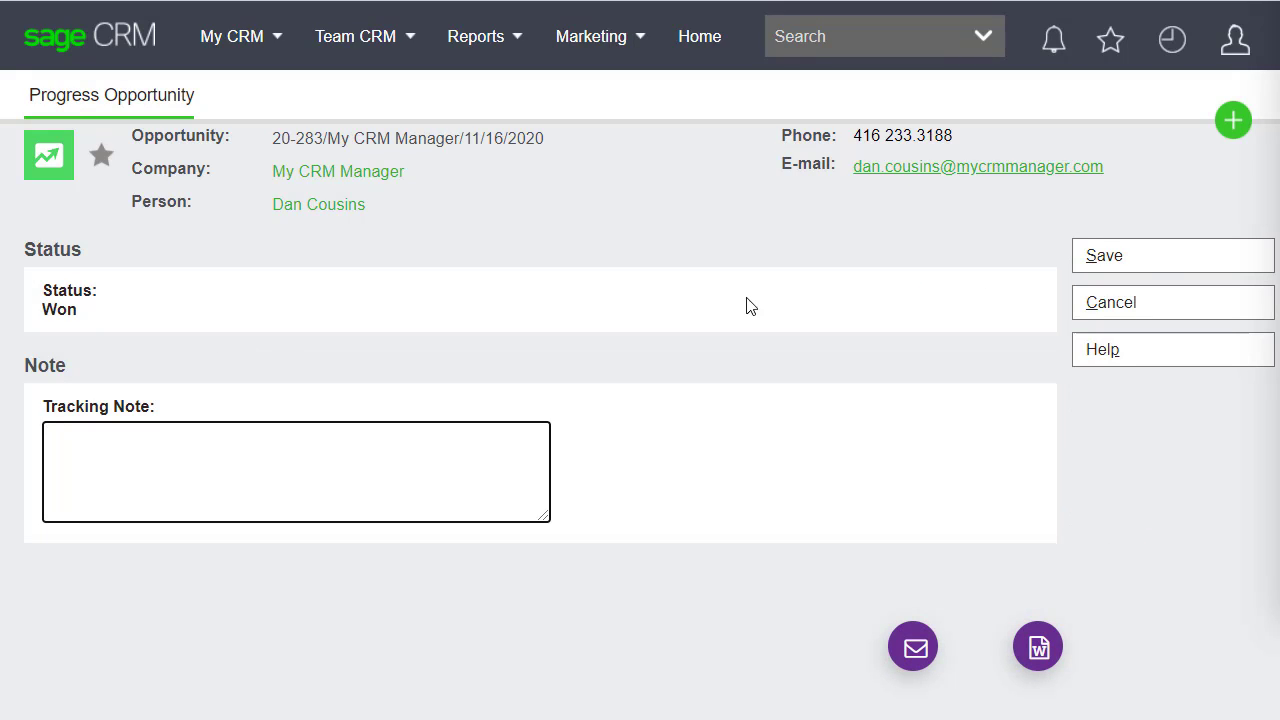
pyautogui.click(1136, 258)
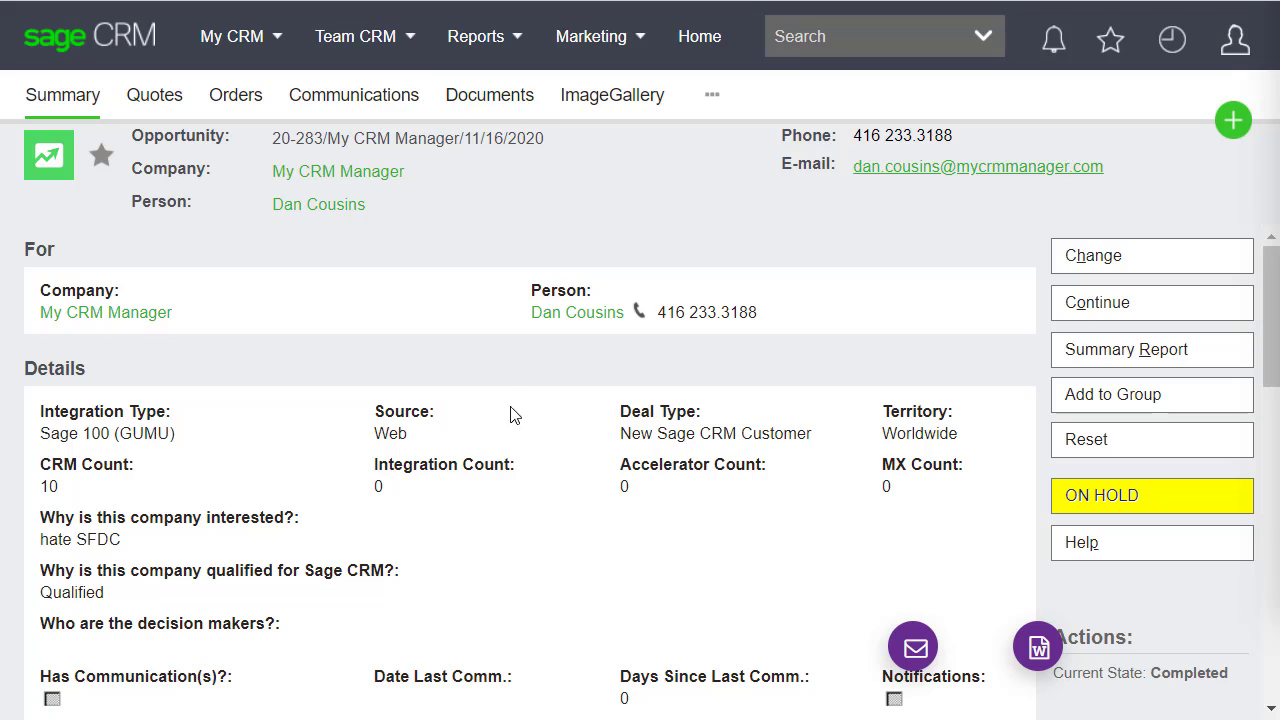
# - Confirm the Status section reads Sale Closed and Won, then list the Proposal, Sage Contract and Signed Sage Contract
pyautogui.scroll(-1, 518, 472)
pyautogui.scroll(-8, 518, 472)
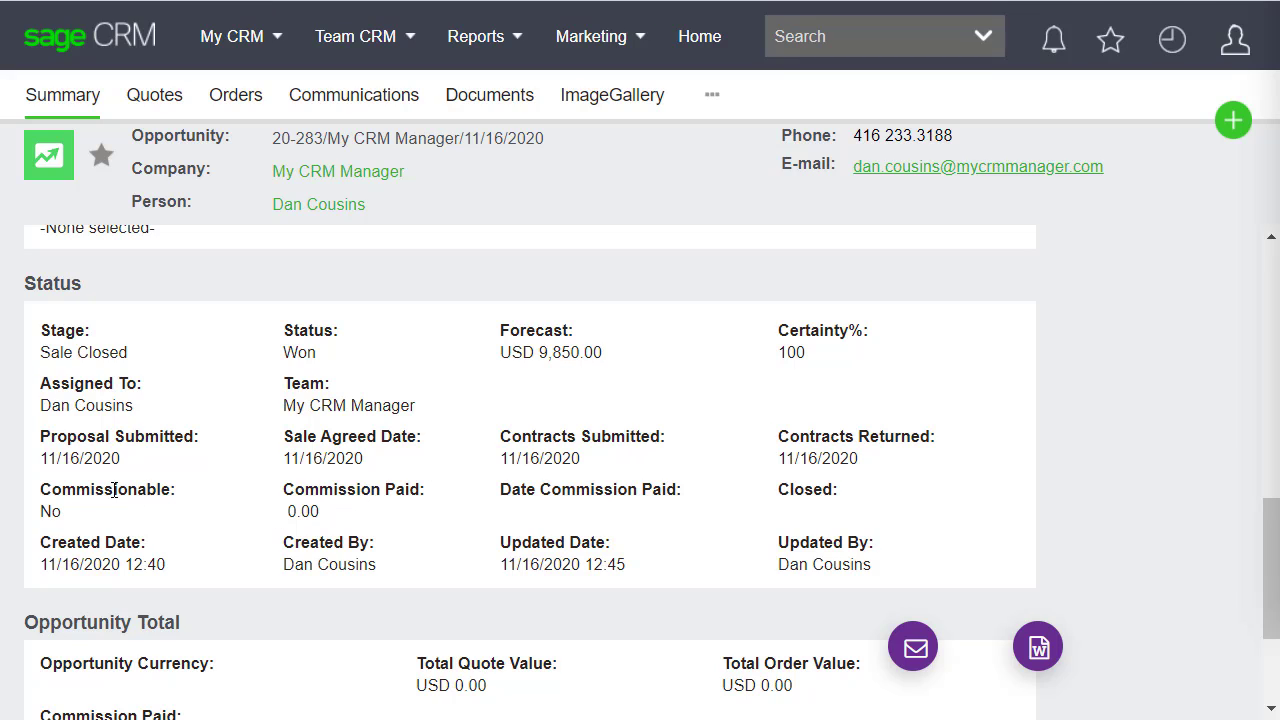
pyautogui.scroll(2, 343, 518)
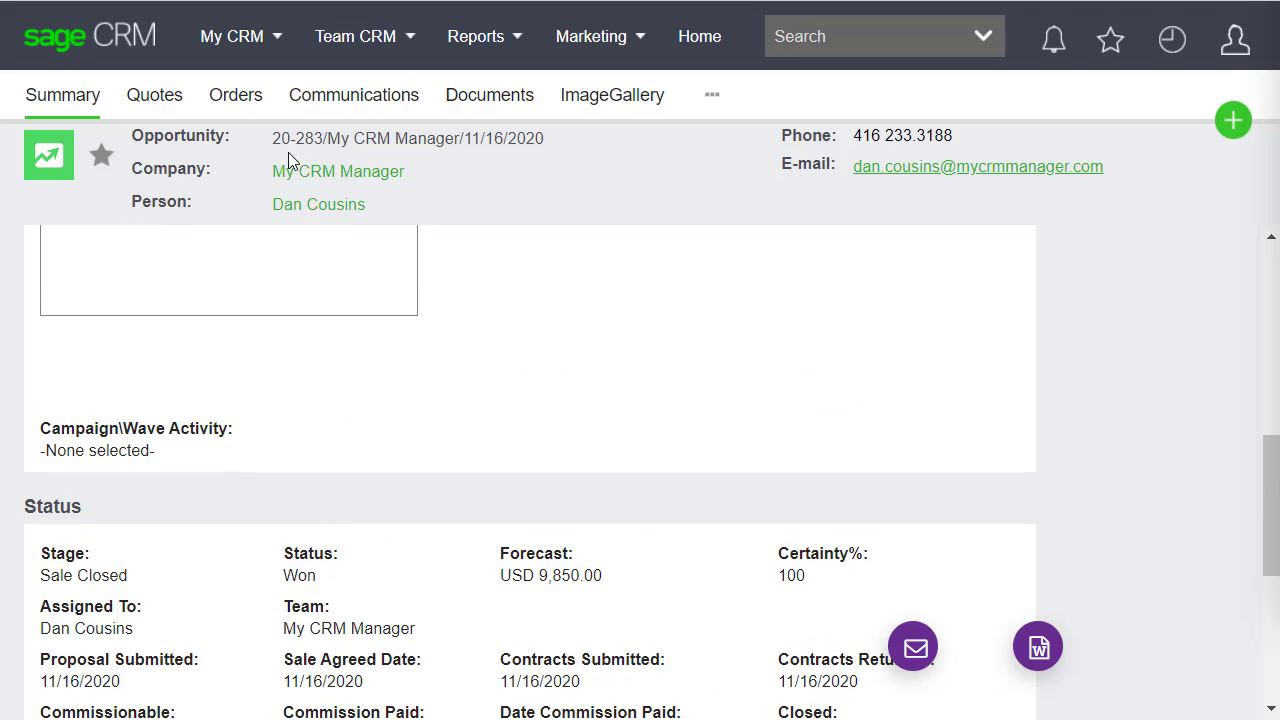
pyautogui.click(497, 108)
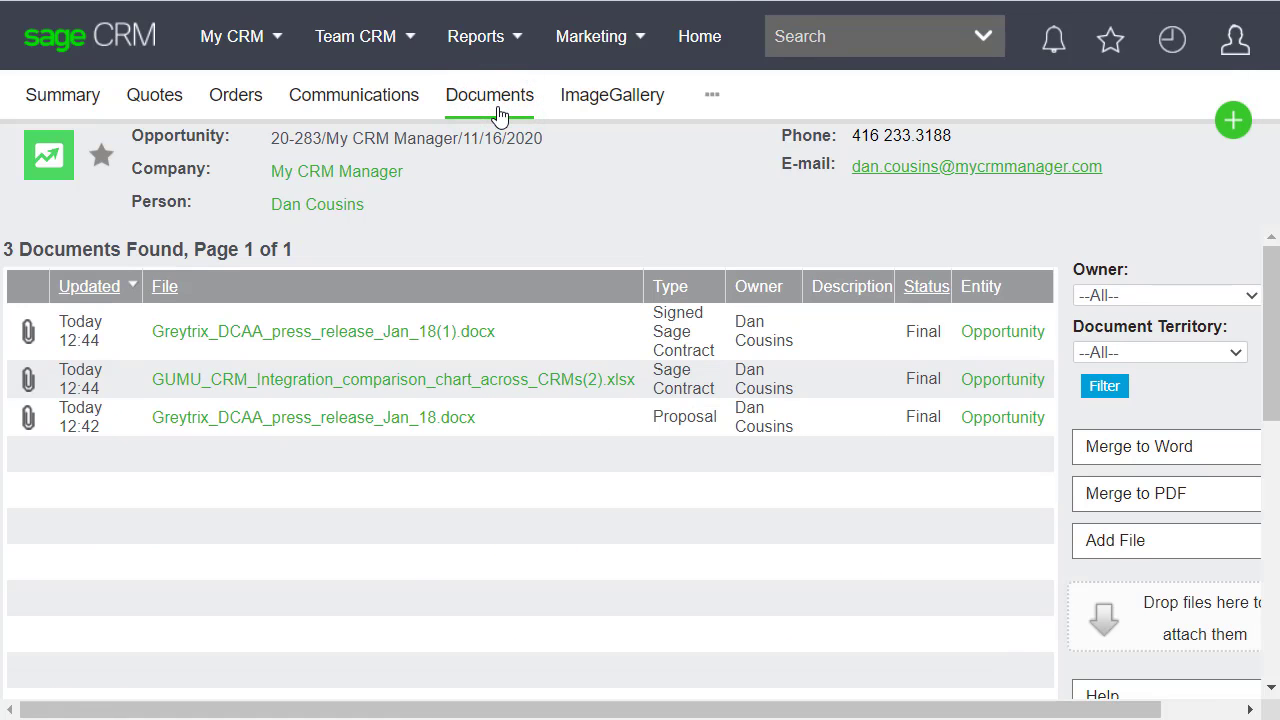